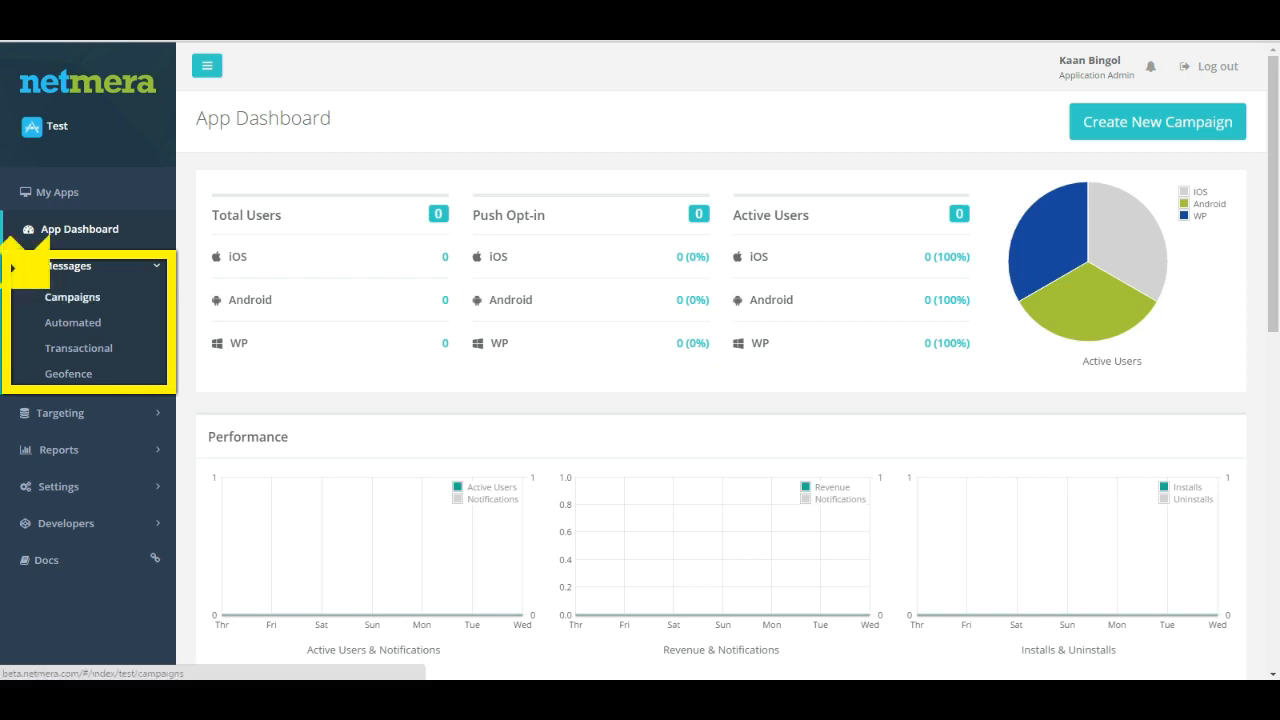
Step: Start a new campaign from the campaigns section and name it "Push Notifications Demo"
click(72, 297)
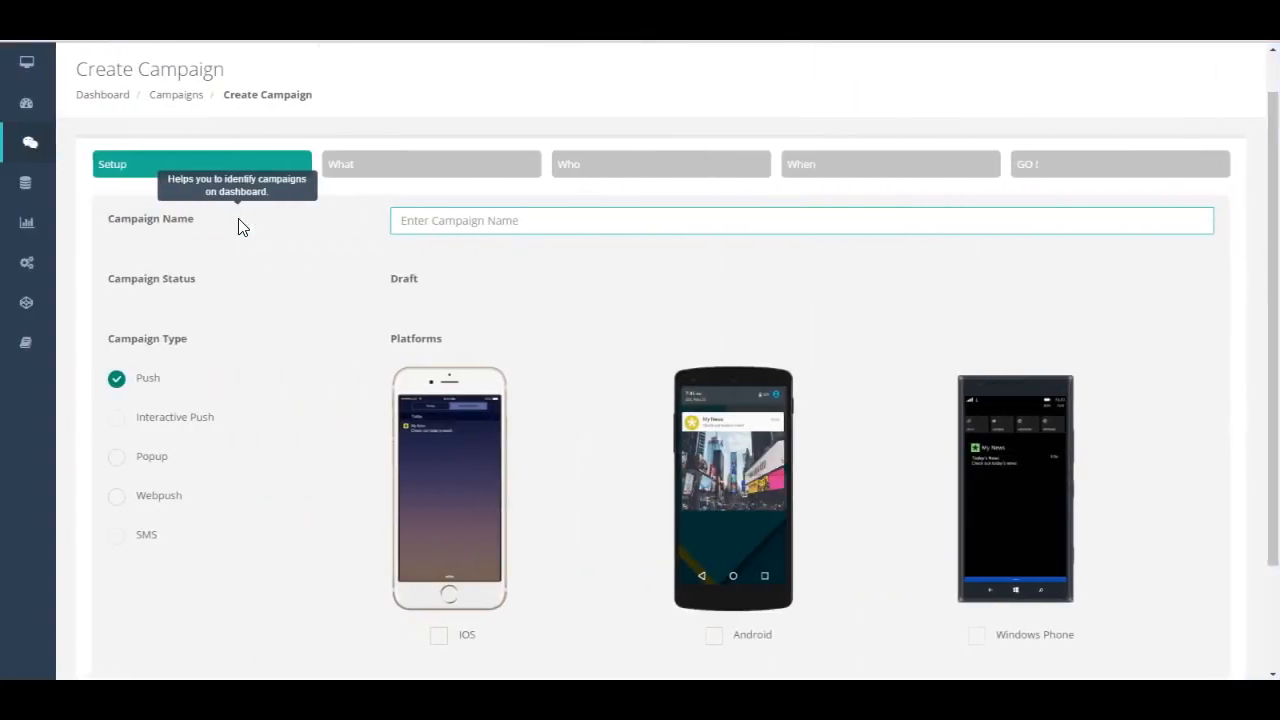
click(391, 220)
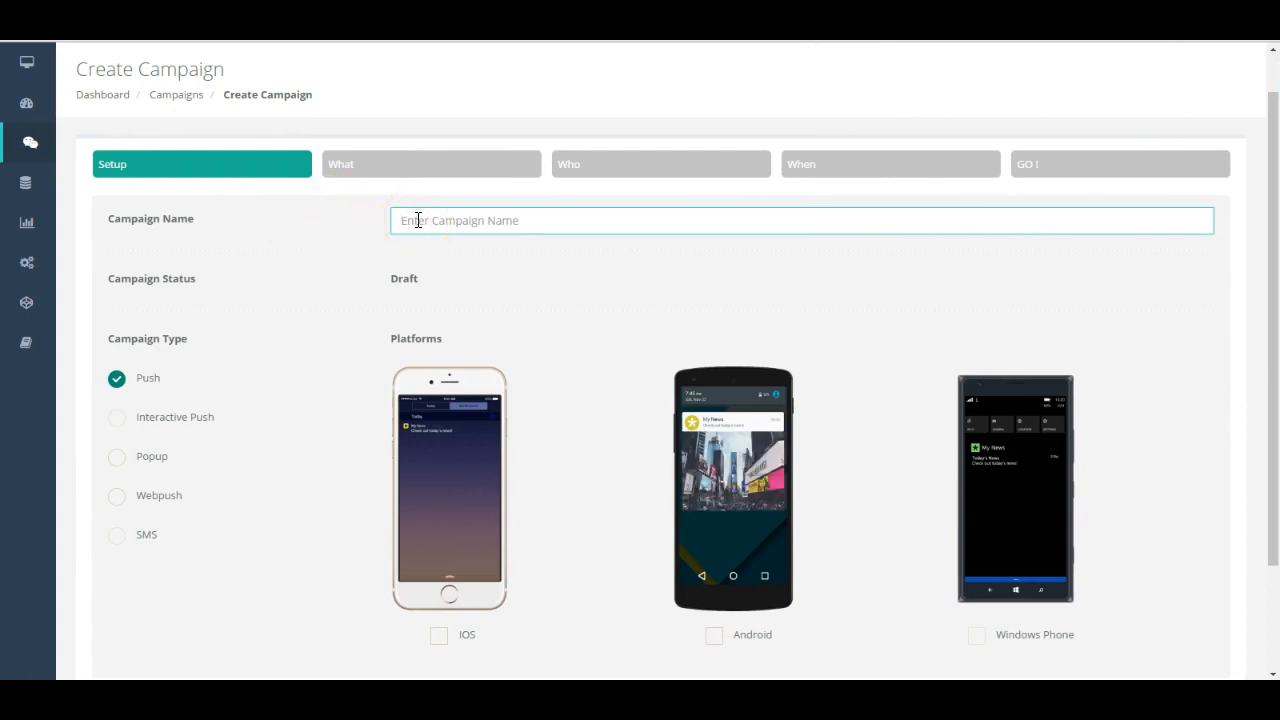
text(Push Notifications Demo)
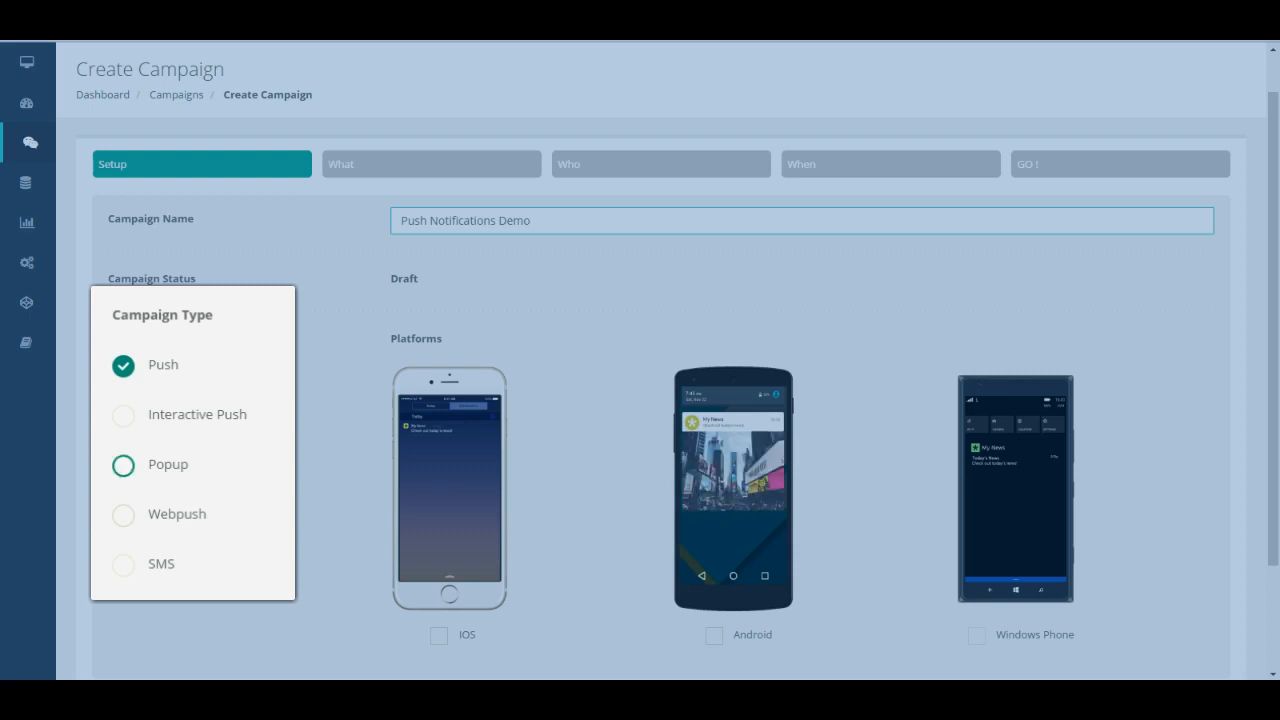
Step: Try the Popup and Webpush campaign types to compare their platforms, and return to Push
click(123, 466)
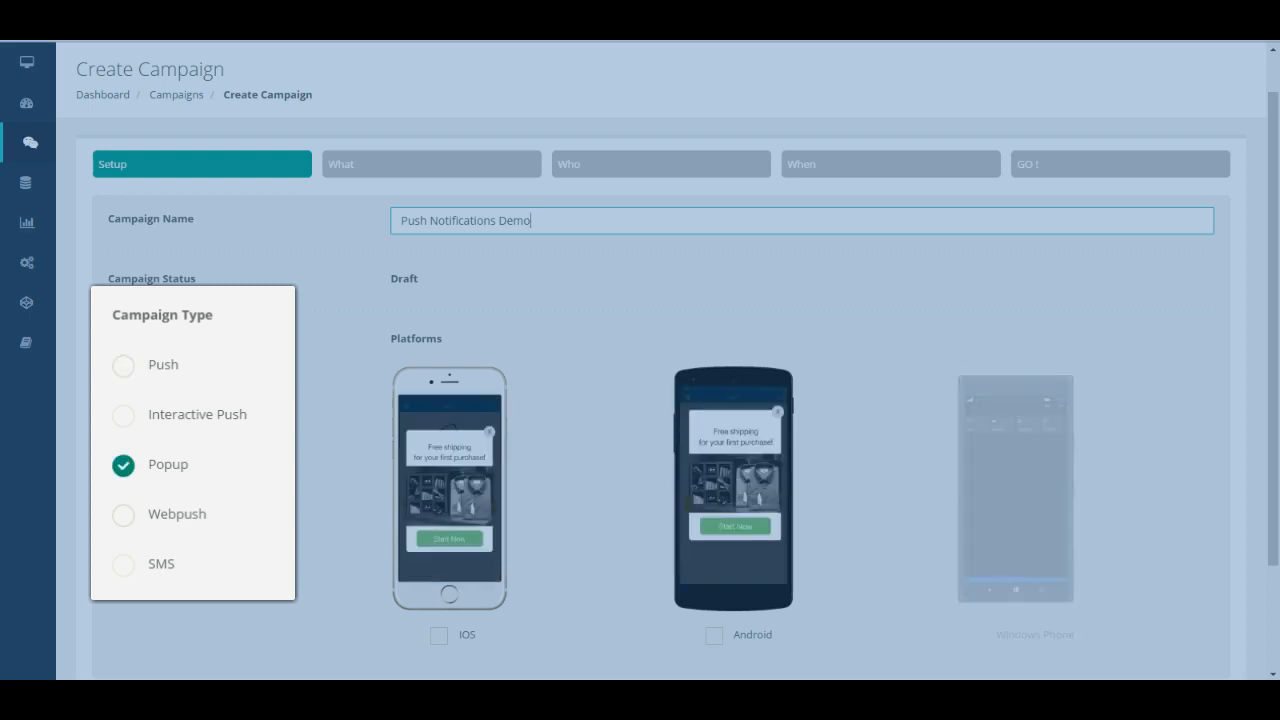
click(123, 516)
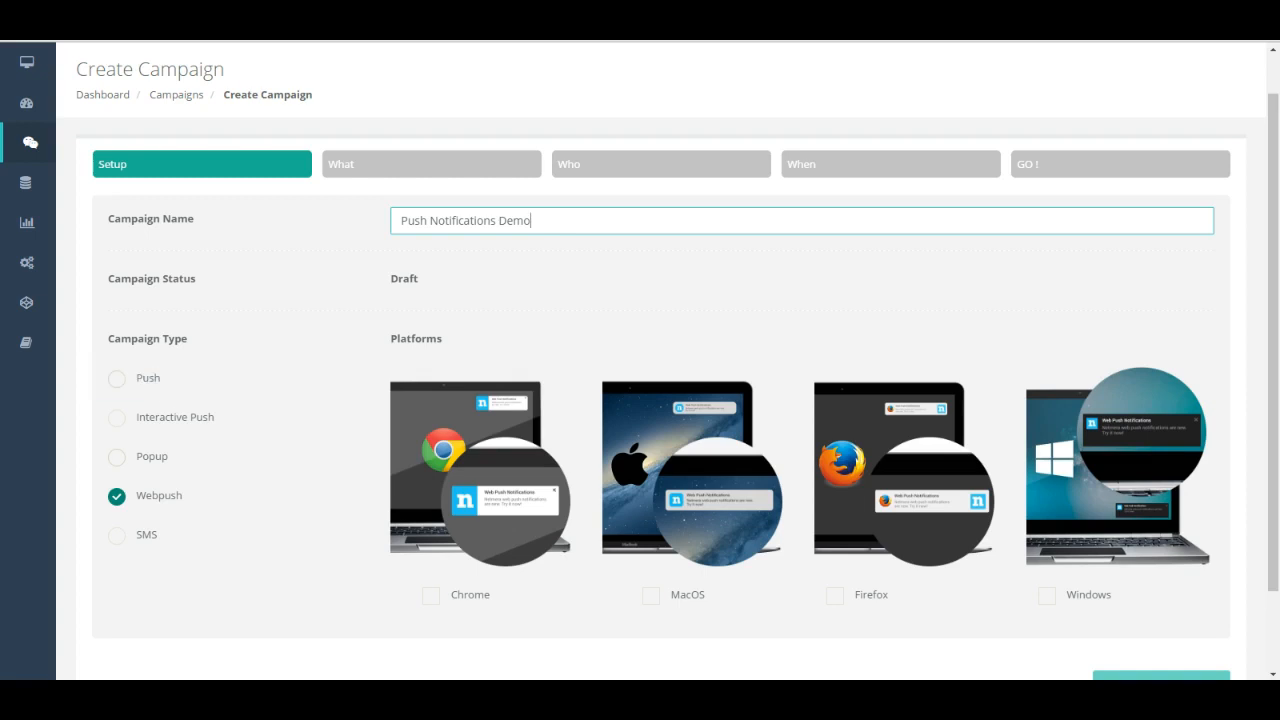
click(117, 378)
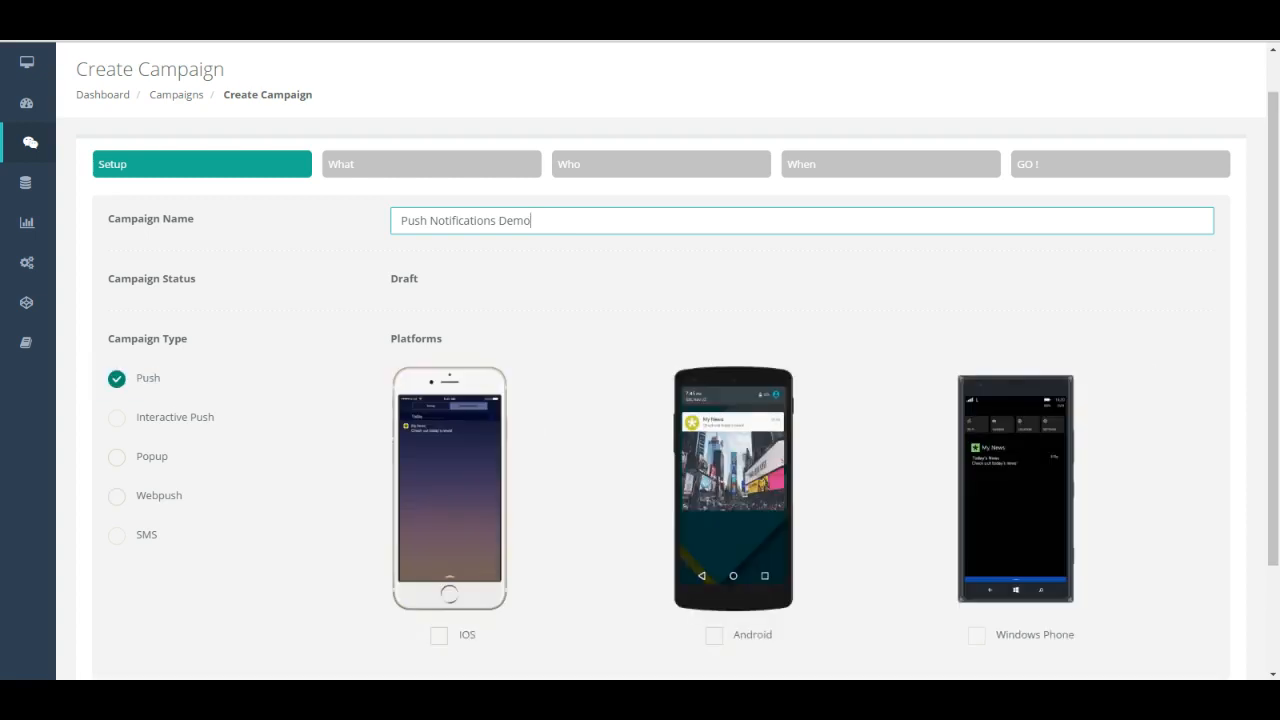
Step: Select iOS and Android as the platforms for the push campaign
click(439, 636)
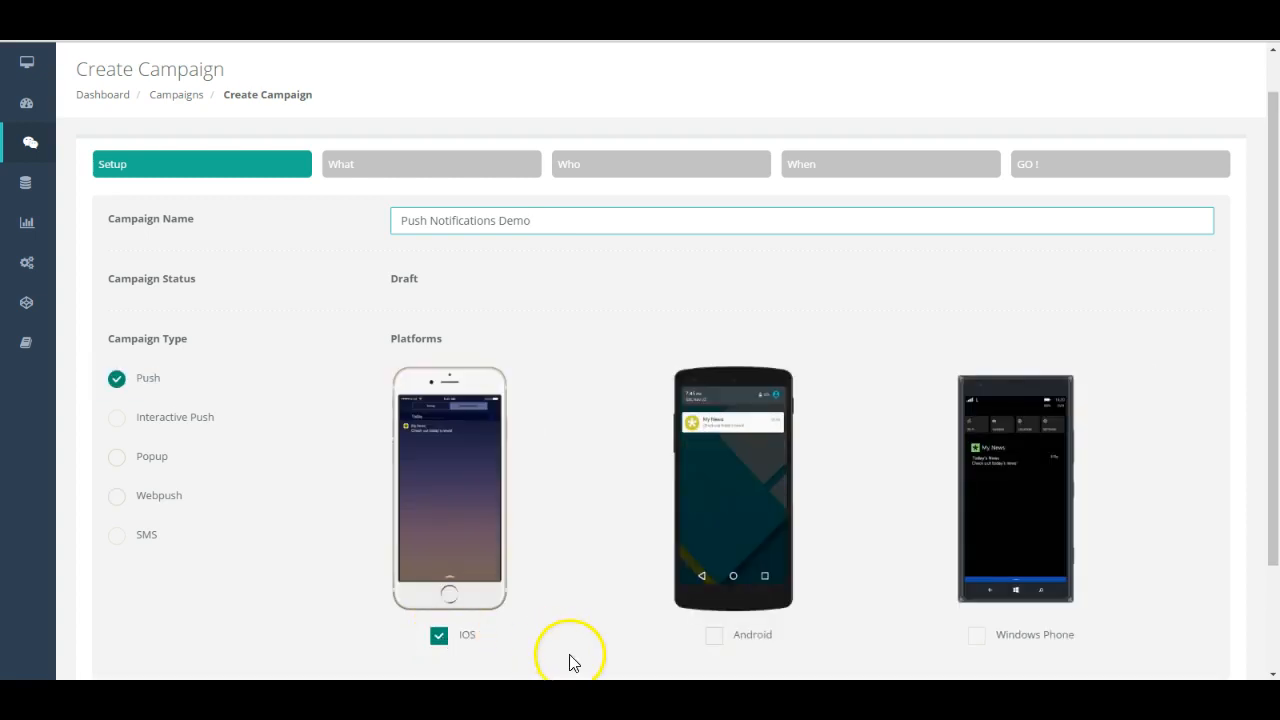
click(714, 636)
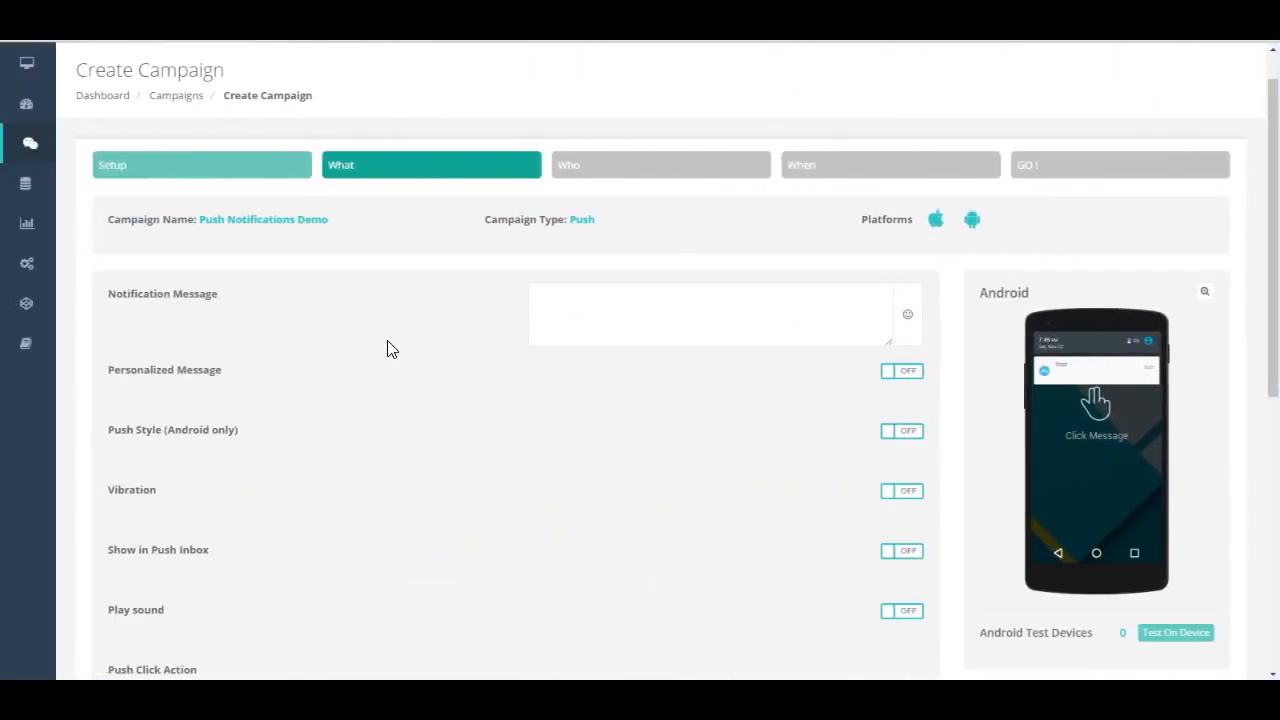
Step: Enter the notification message "Hello user, this is your lucky day!" with a blush emoji and check it in the enlarged Android preview
click(556, 304)
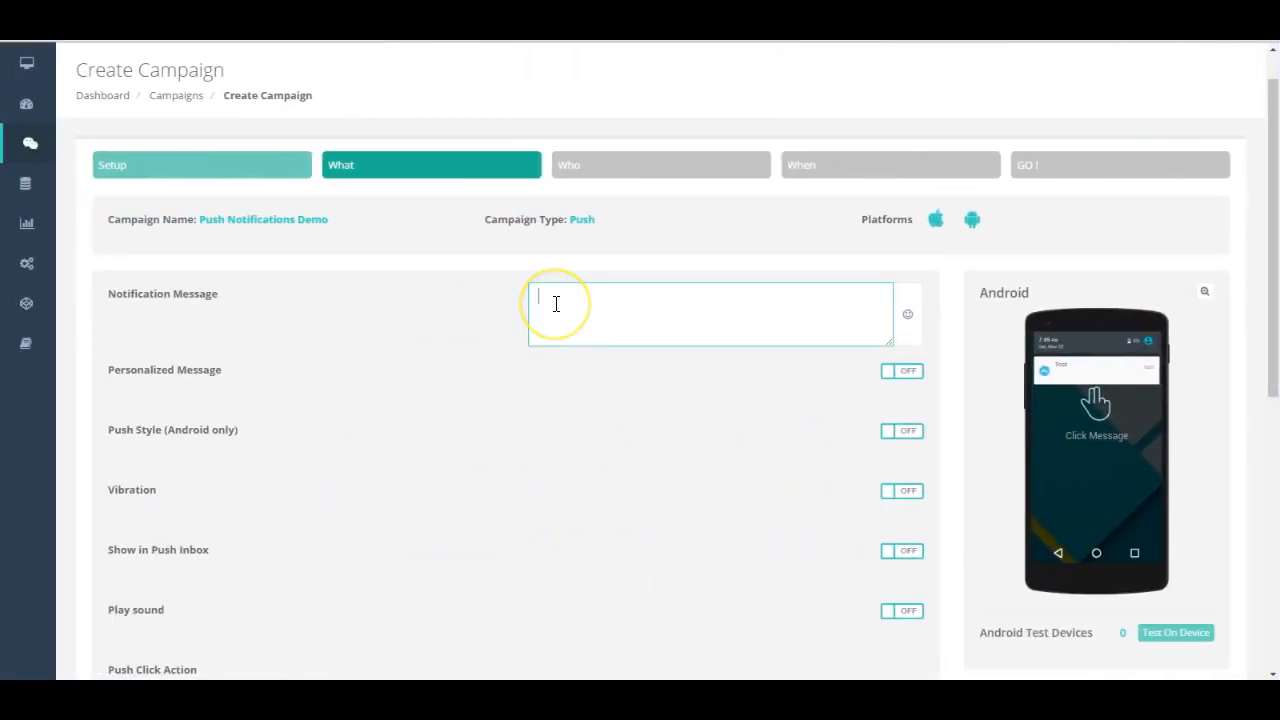
text(Hello user, this is your lucky day!)
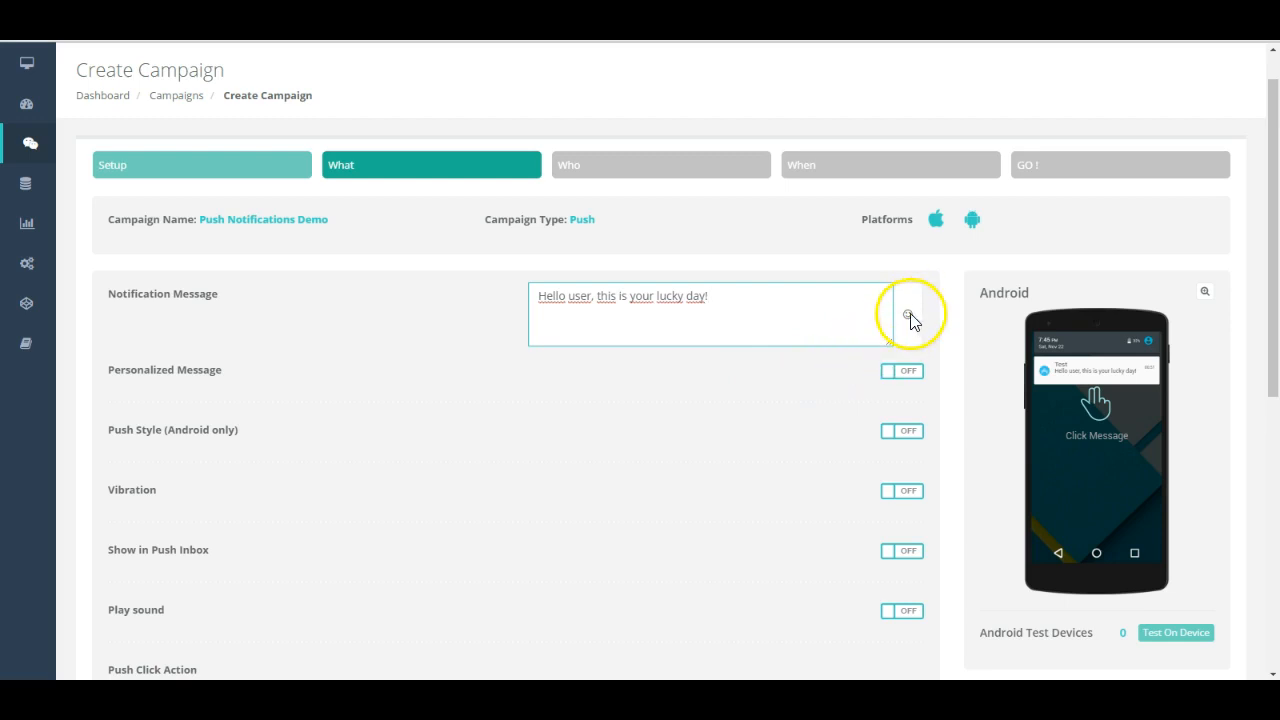
click(909, 315)
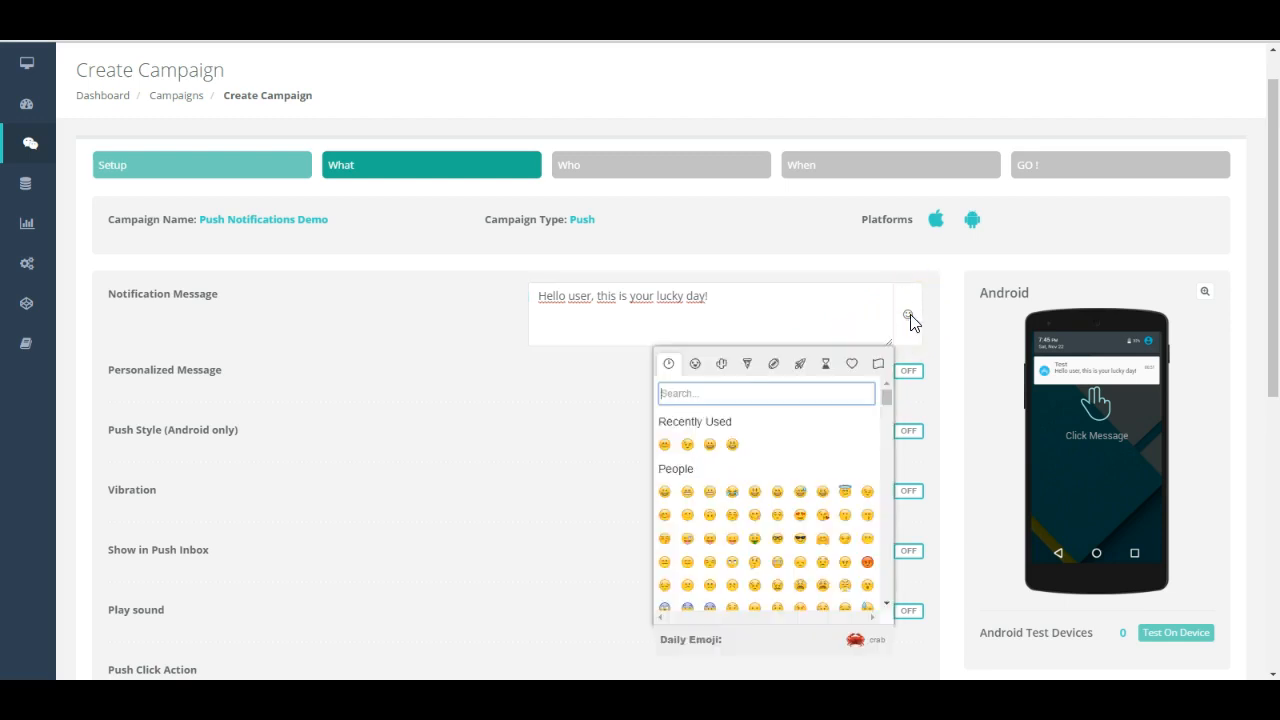
click(665, 517)
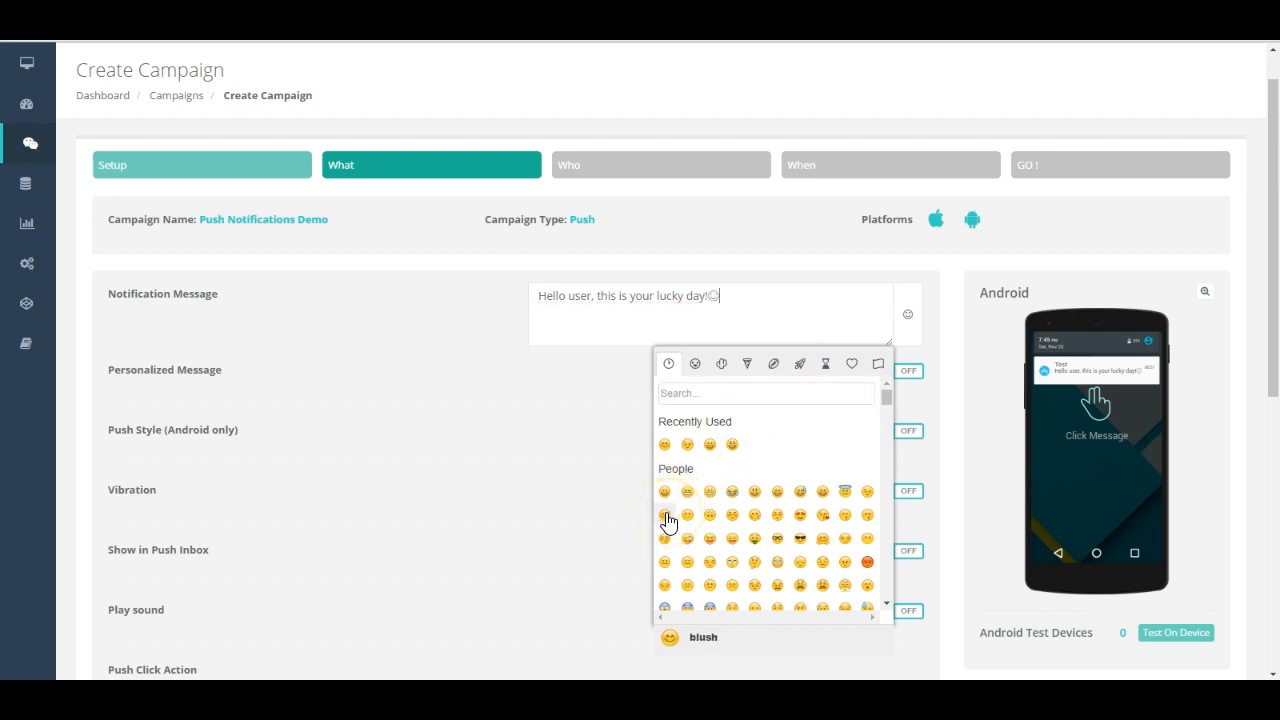
click(600, 462)
click(1207, 293)
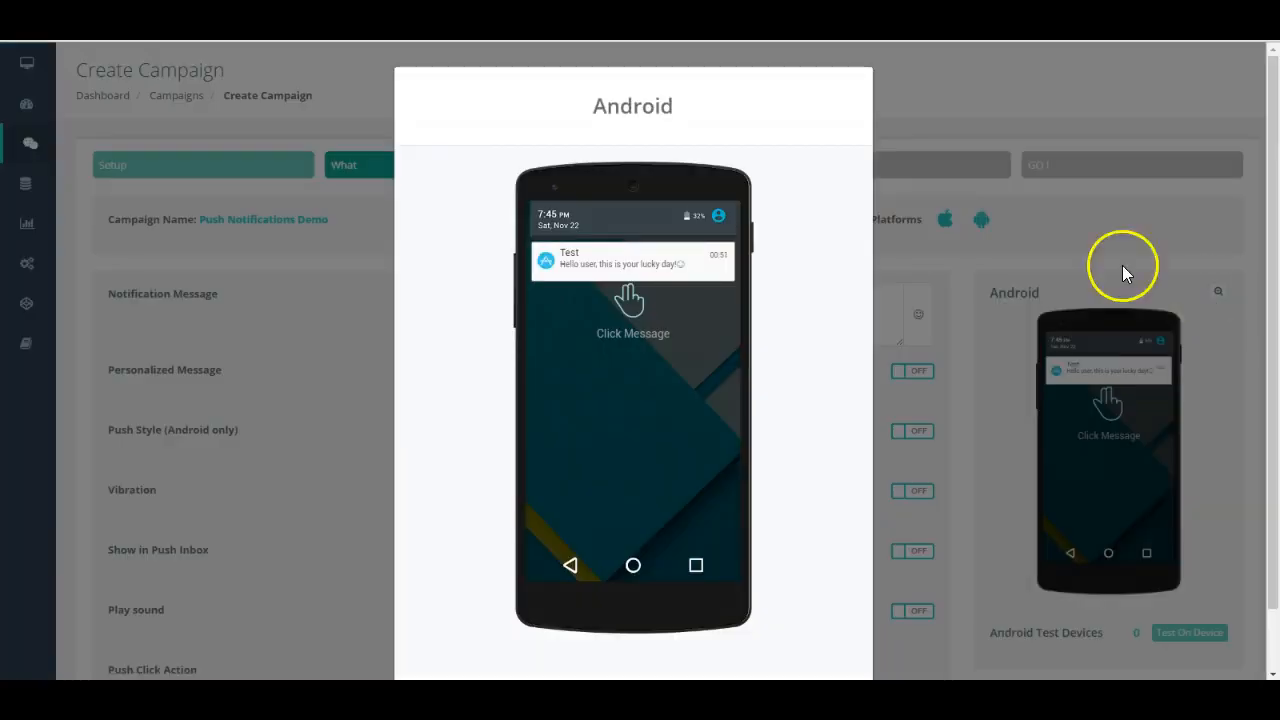
click(960, 311)
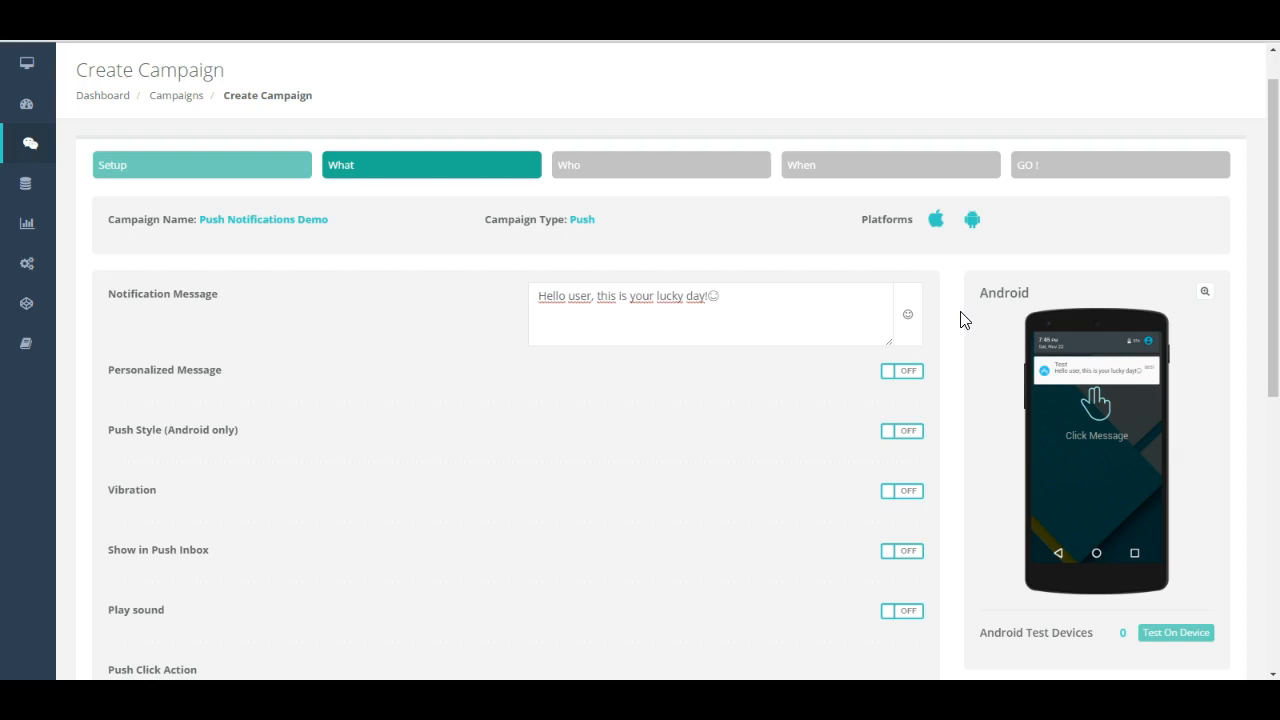
Step: Turn on the personalized message, reading "Hello @{name}" followed by a smiley
click(906, 372)
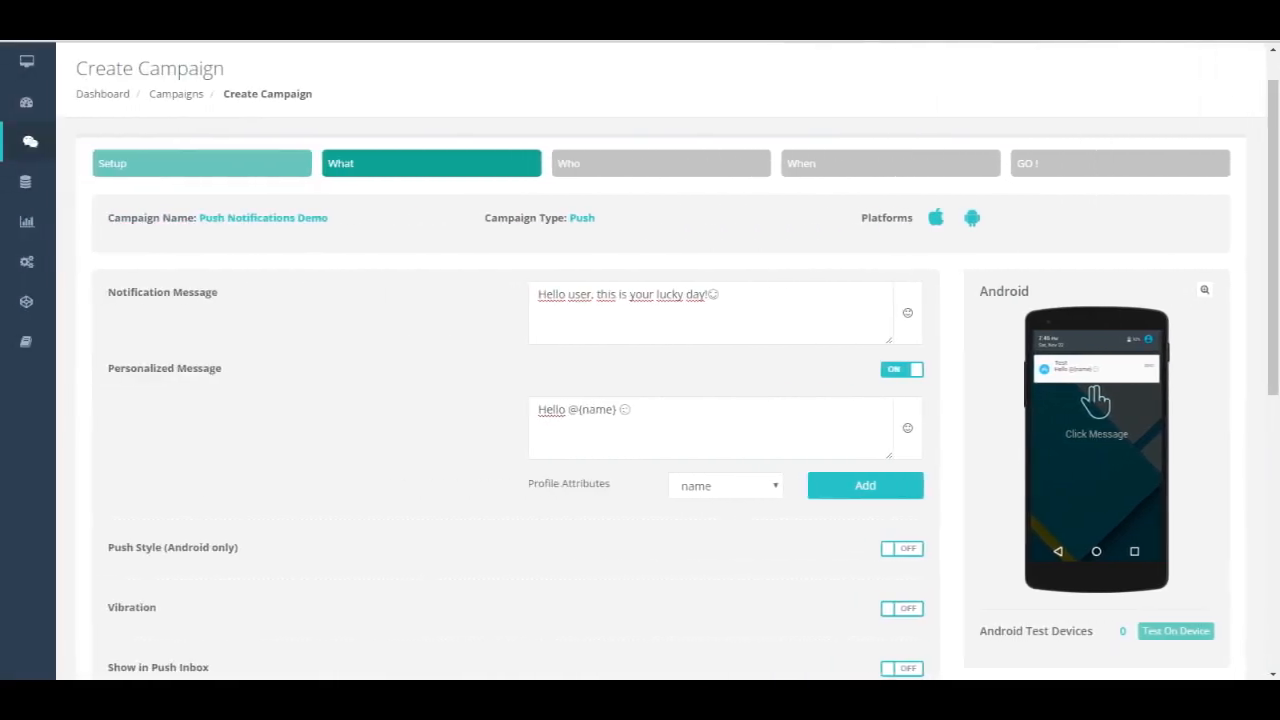
Step: Enable the Big Picture Android push style with title "Free smartphones", the Untitled-design-9.jpg image URL from netmera.com and sub text "Win a smartphone today!"
click(865, 548)
scroll(640, 360, down, 4)
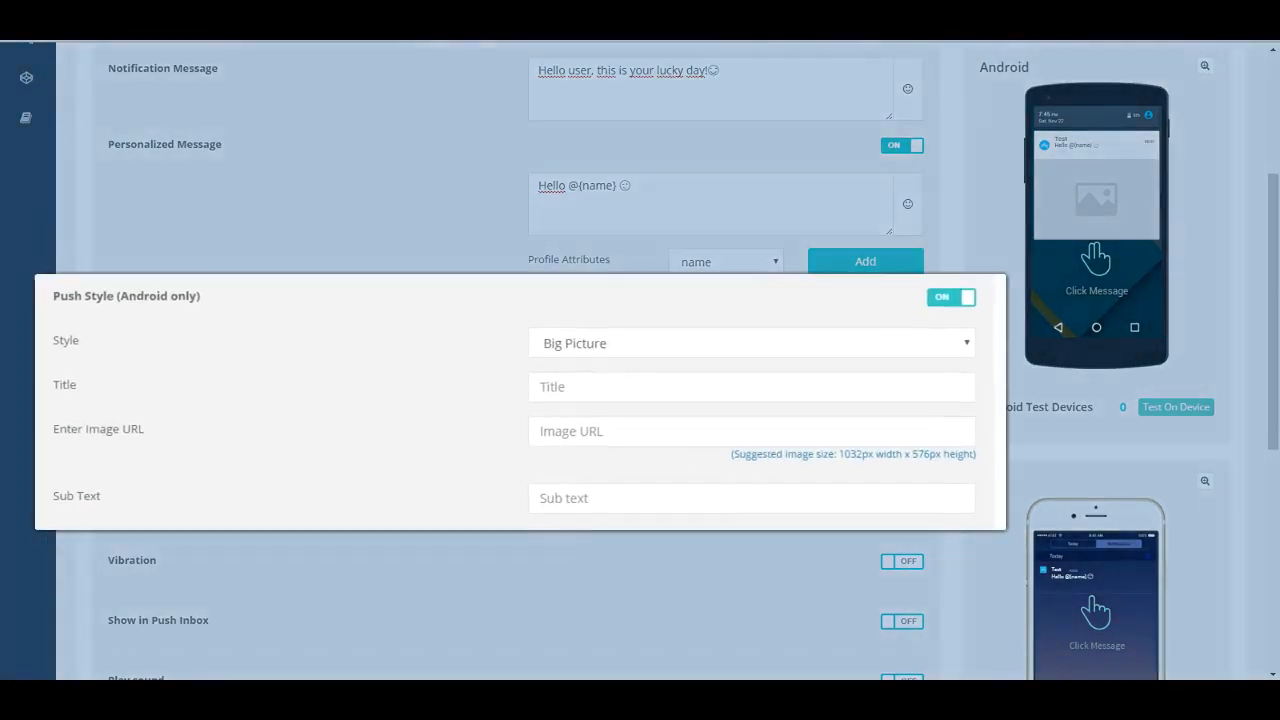
click(533, 403)
text(Fr)
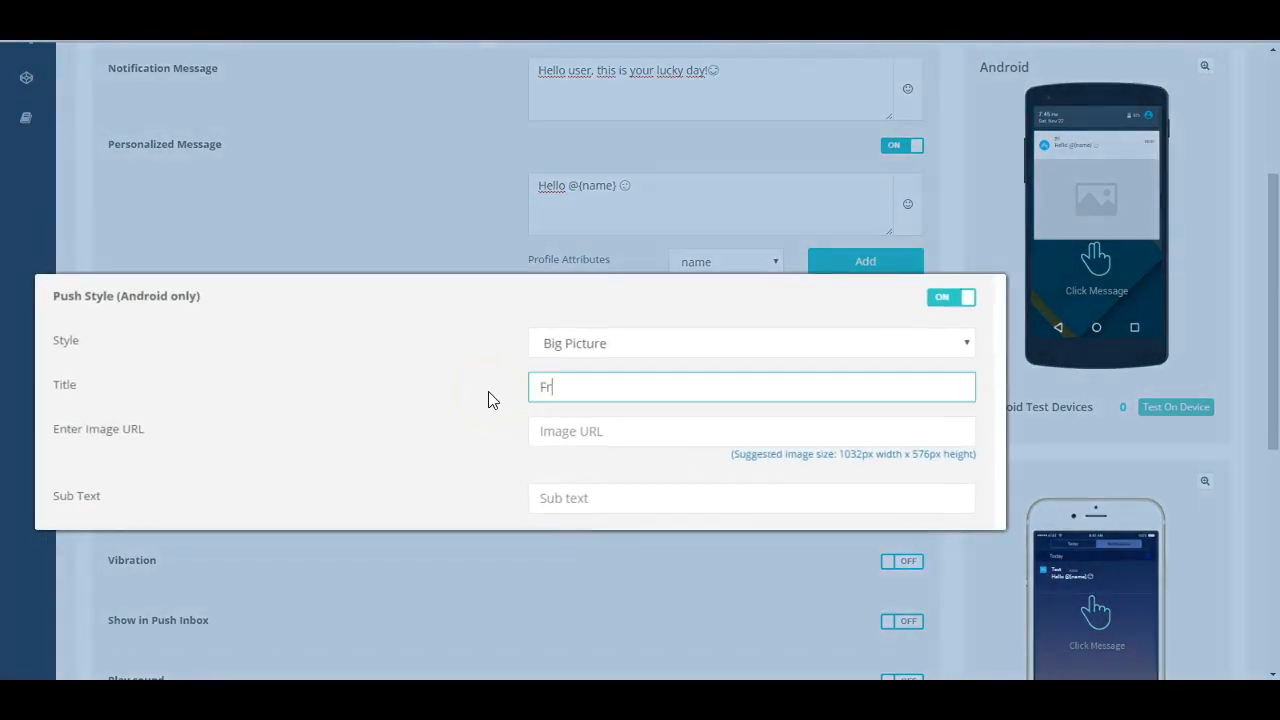
text(ee smartphones)
click(556, 396)
click(593, 428)
text(http://www.netmera.com/wp-content/uploads/2016/06/Untitled-design-3.jpg)
click(580, 497)
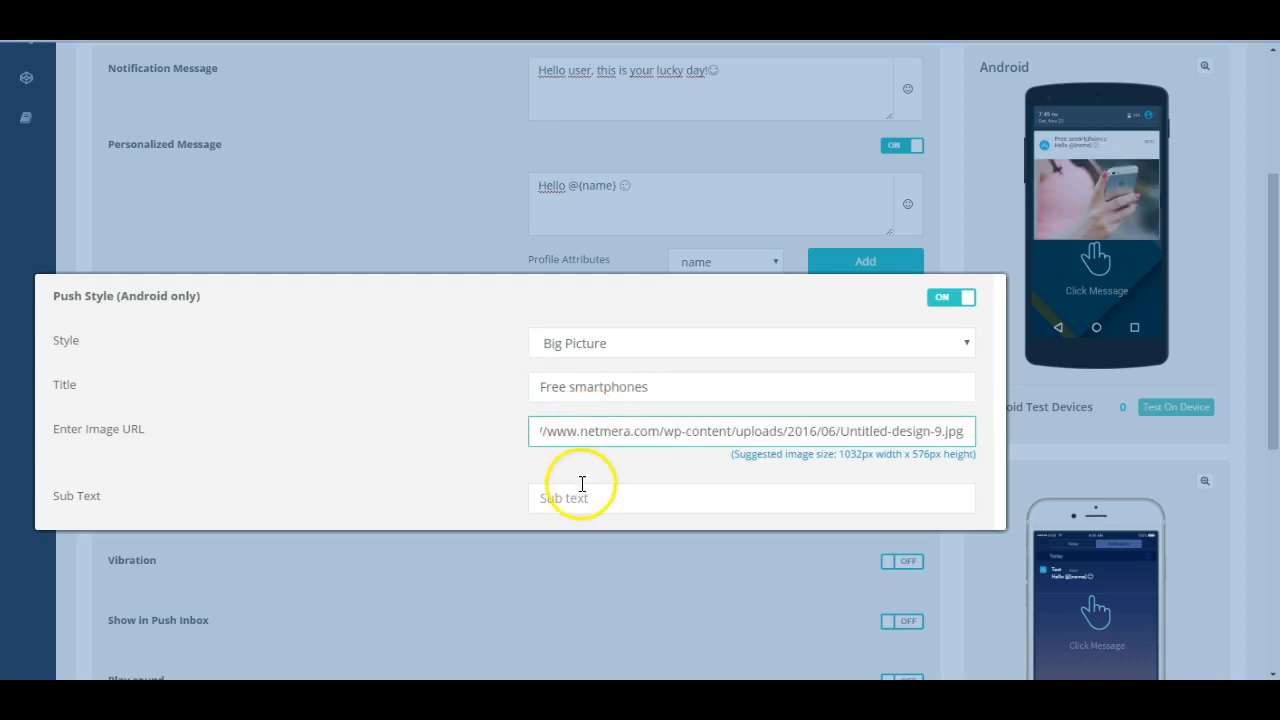
text(Win a s)
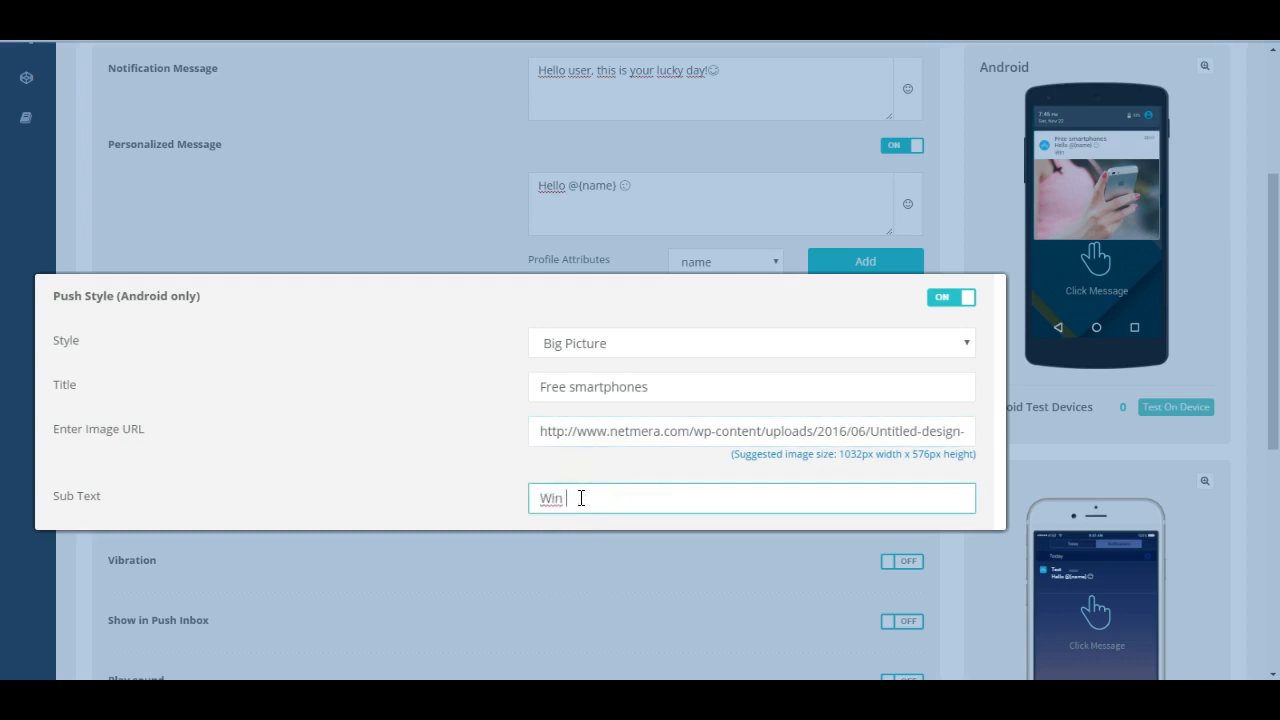
text(martphone today!)
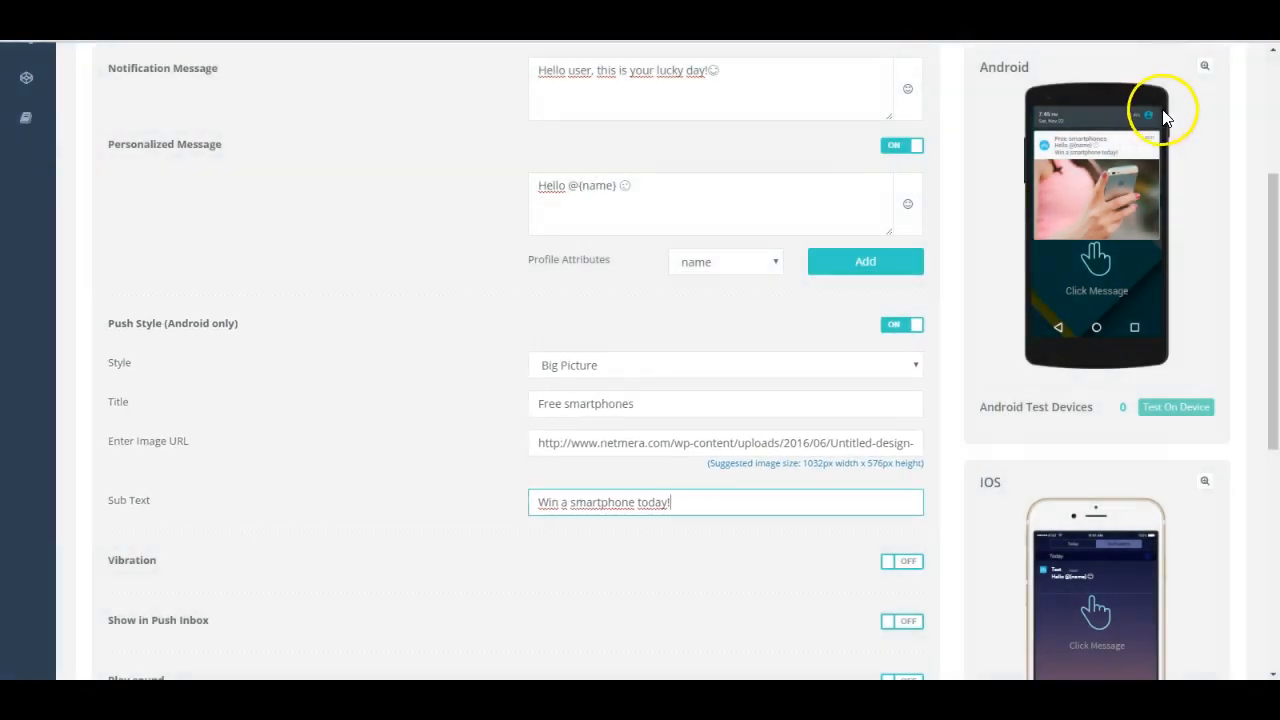
Step: Check the notification in the enlarged Android preview and turn the Android-only push style off
click(1205, 68)
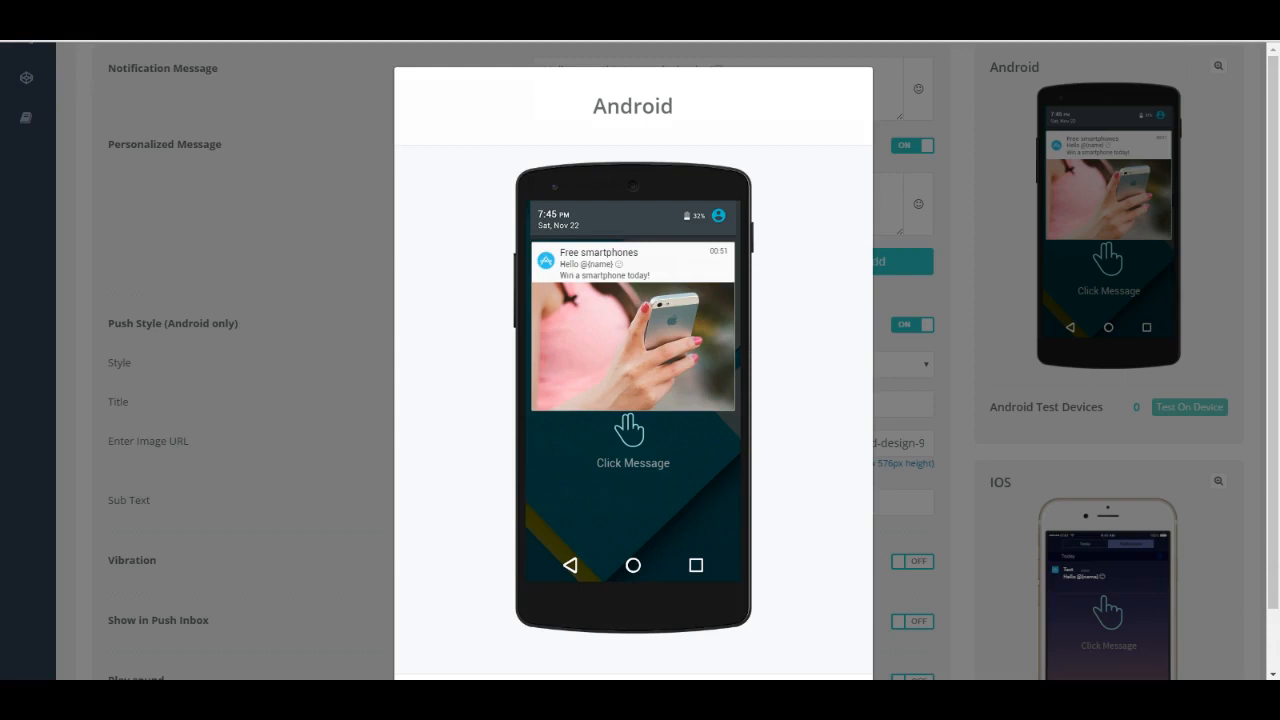
key(Escape)
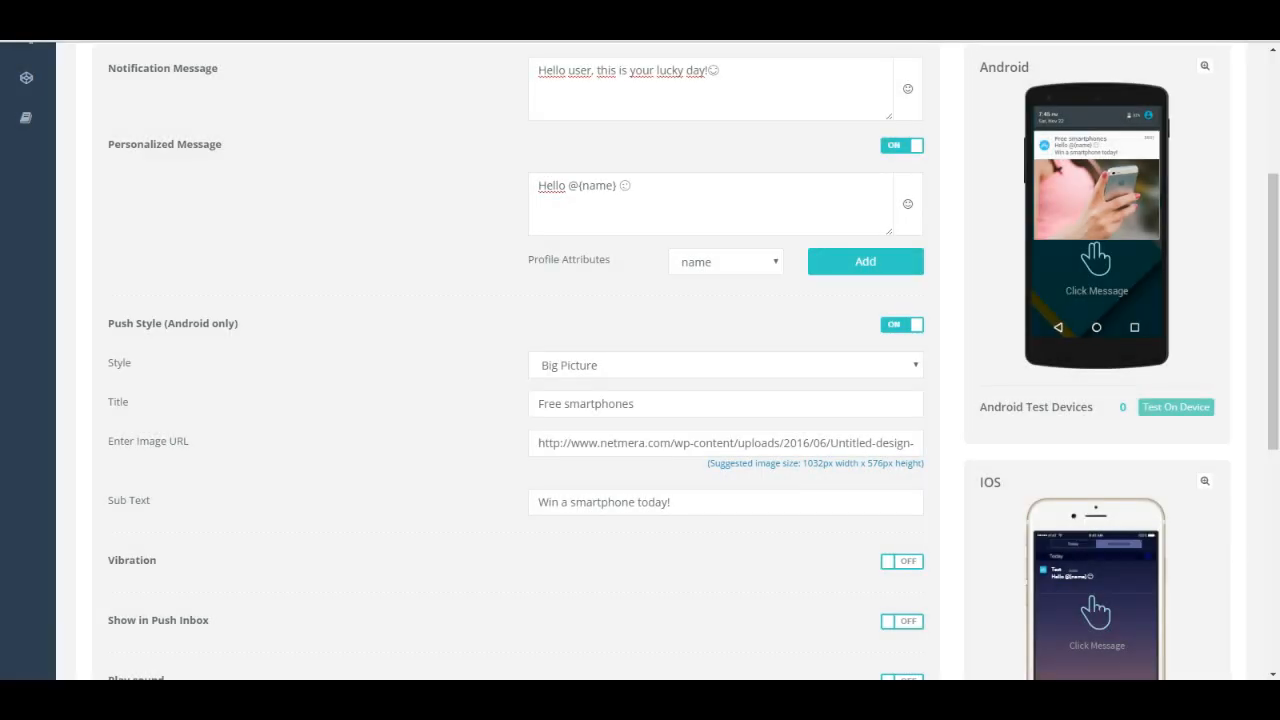
click(902, 333)
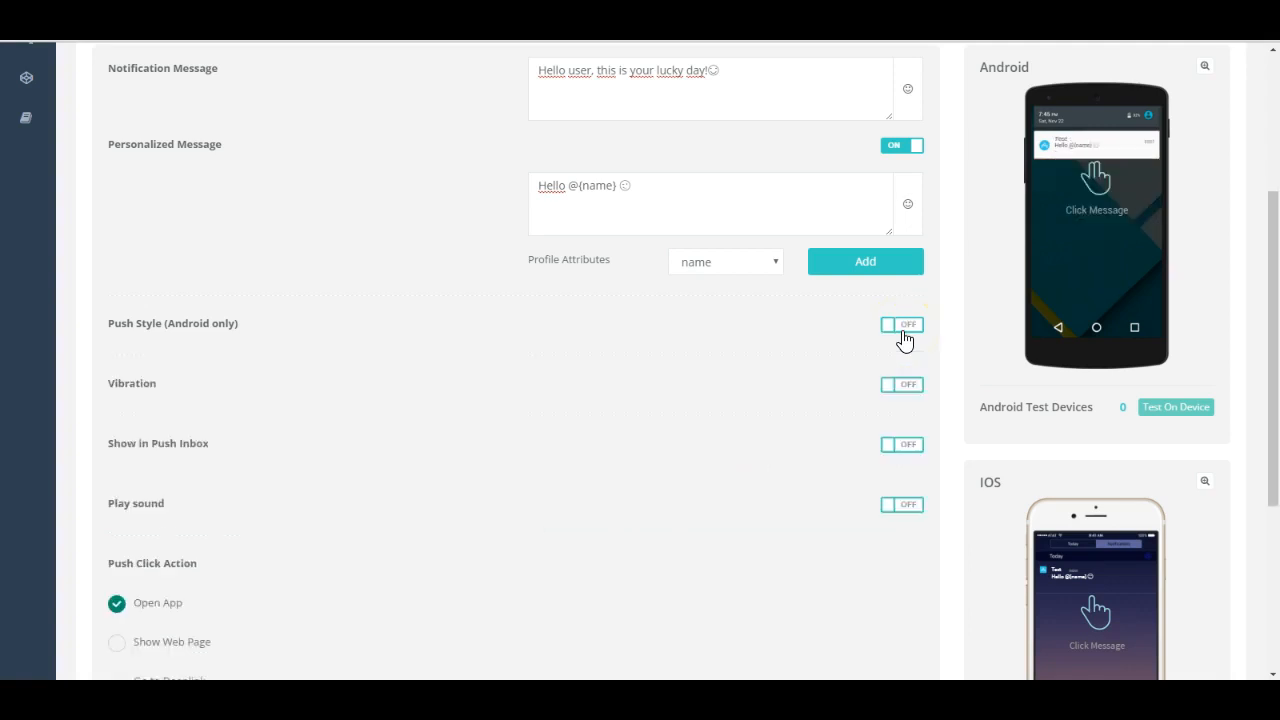
Step: Enable vibration, sound playback with the Default iOS sound, and Show in Push Inbox for the notification
click(902, 386)
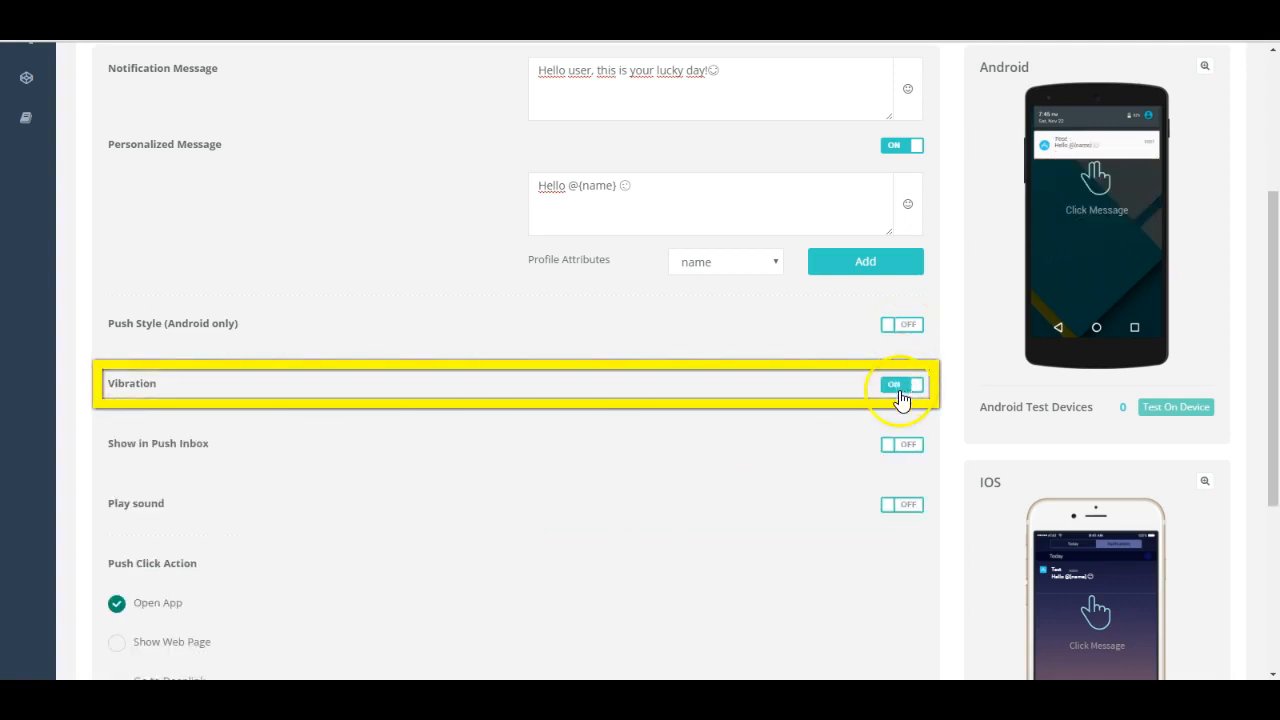
click(893, 507)
click(905, 545)
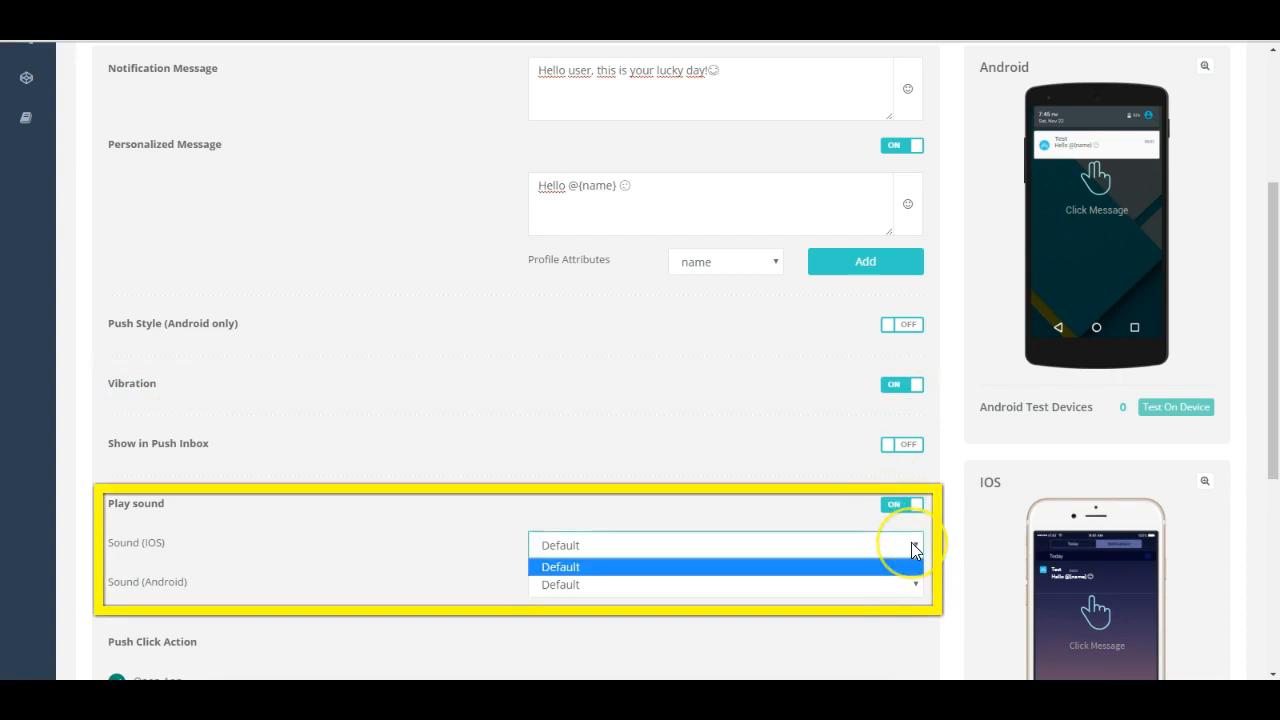
click(911, 545)
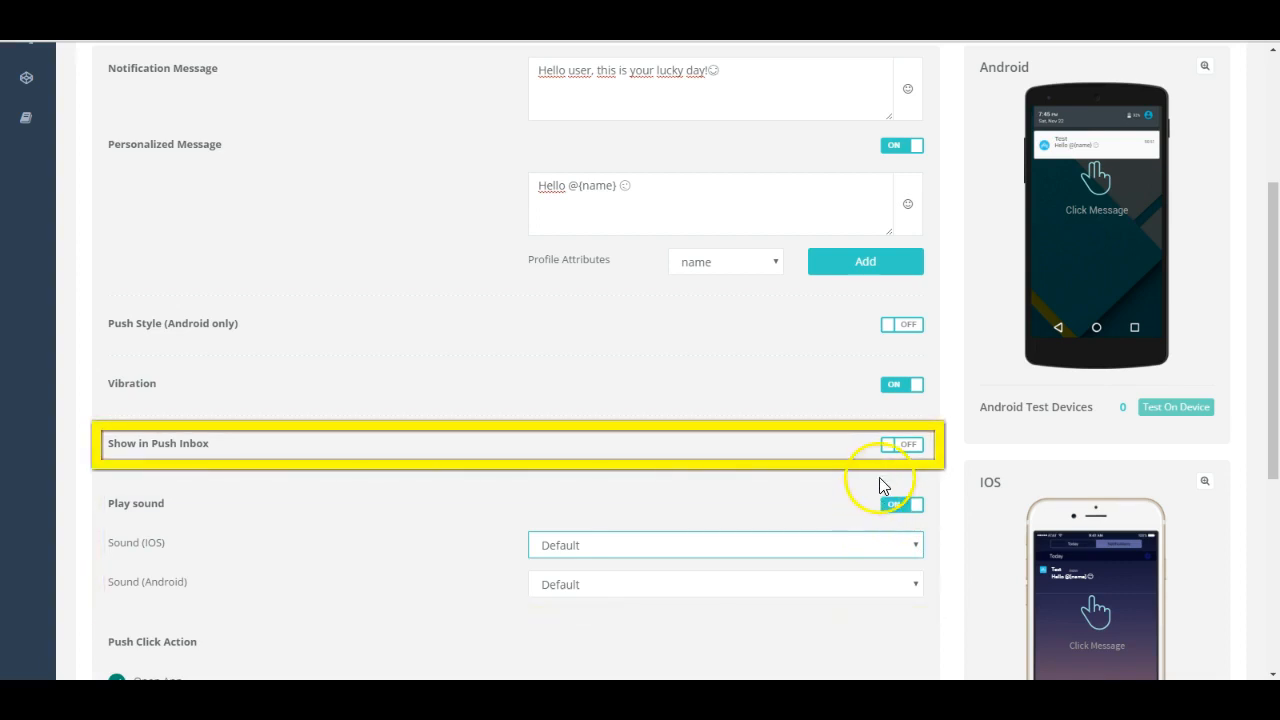
click(891, 453)
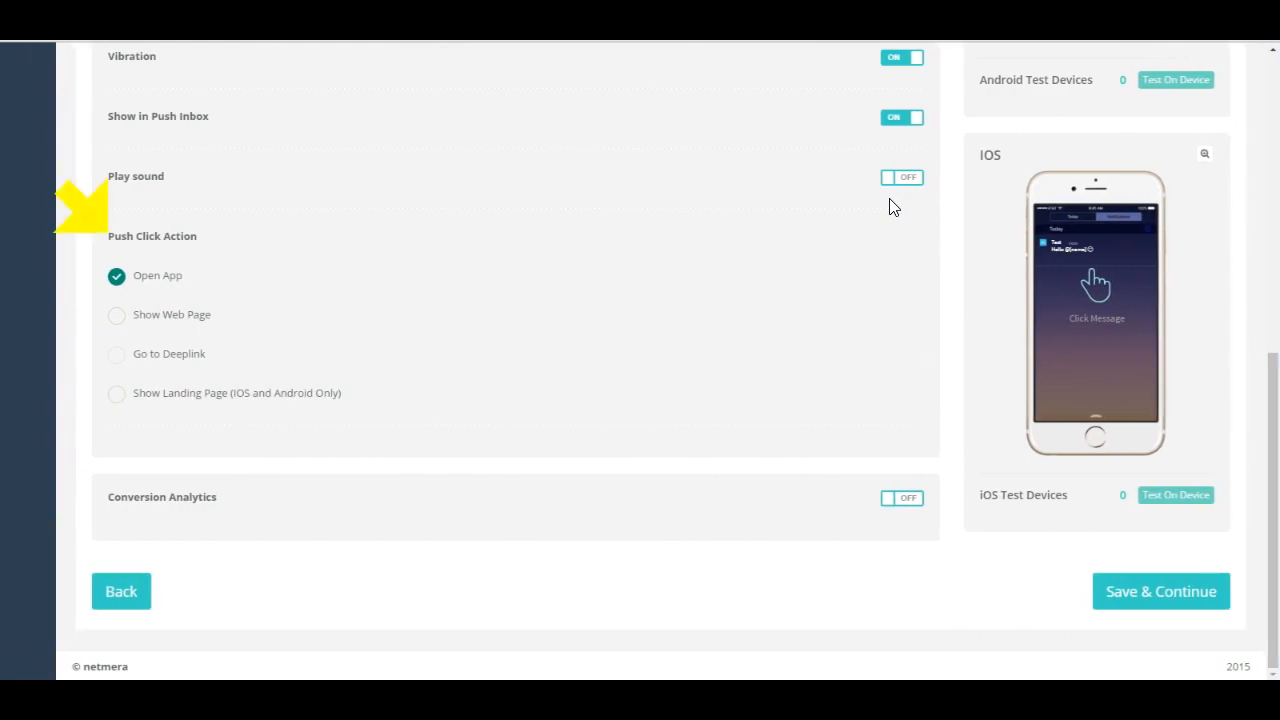
Step: Try Show Web Page as the push click action and settle on Show Landing Page with the Demo Dynamic Page template, reviewing its fields
click(117, 316)
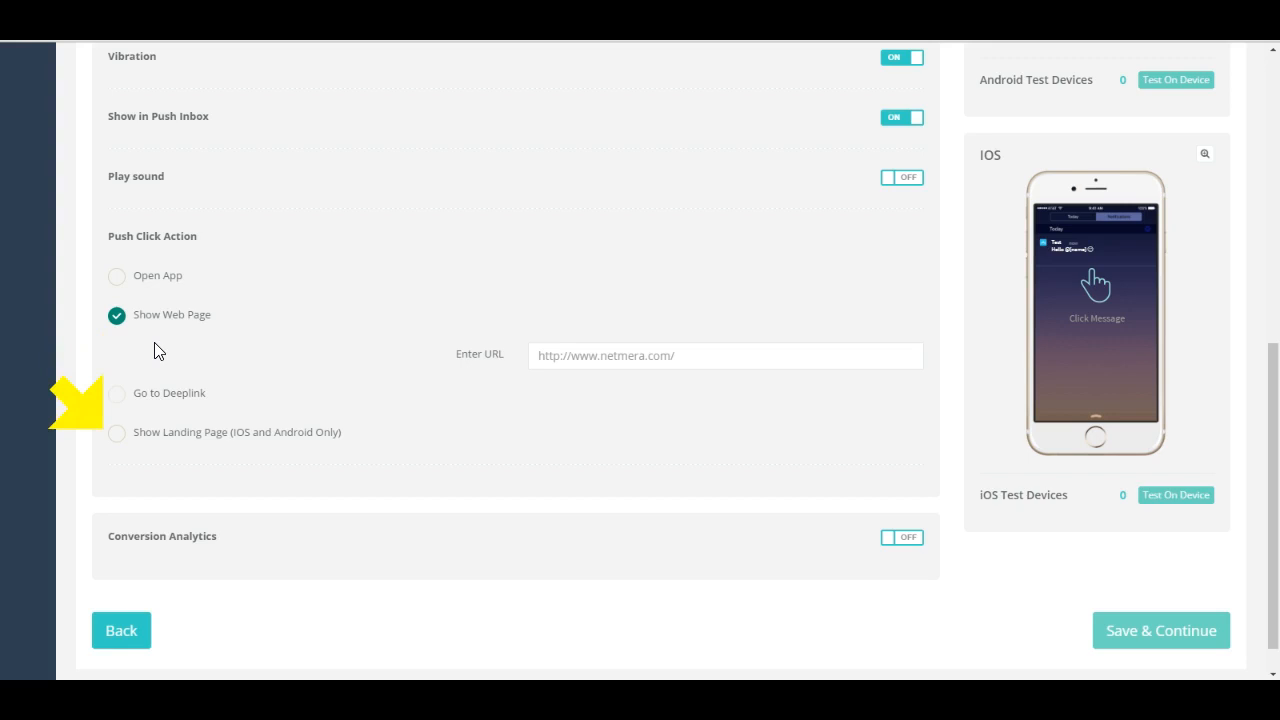
click(116, 436)
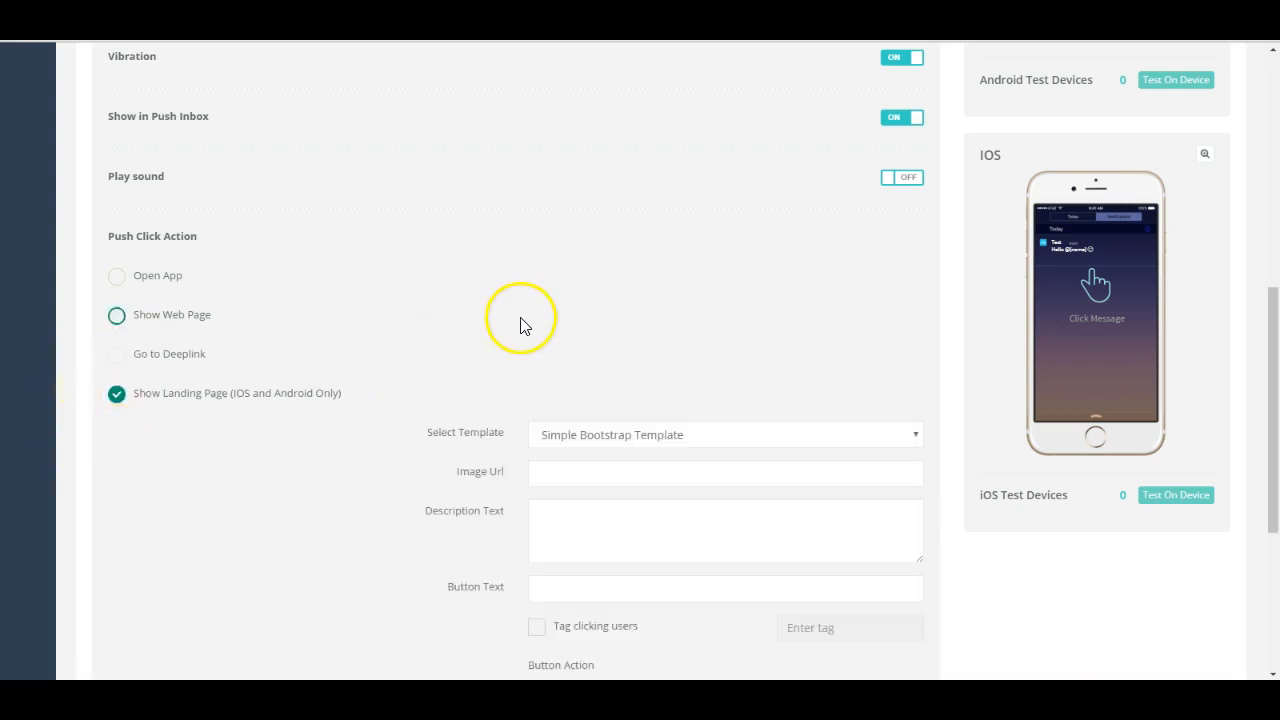
click(918, 440)
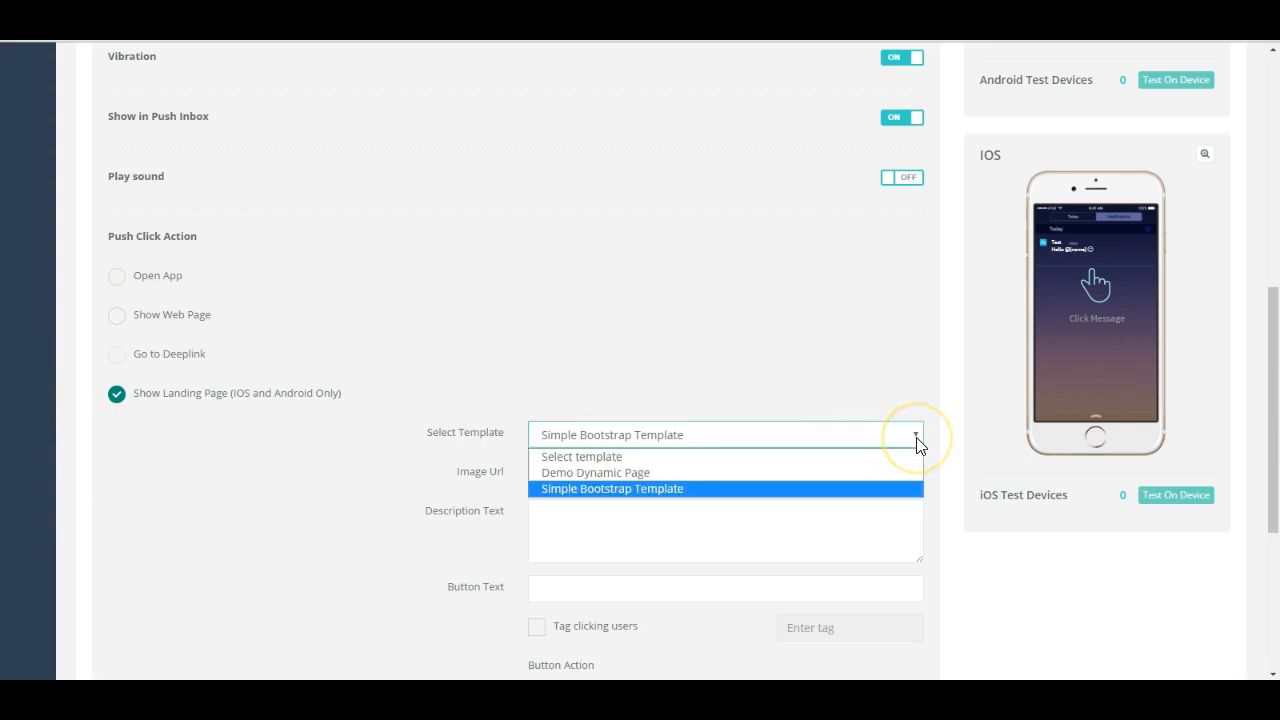
click(763, 485)
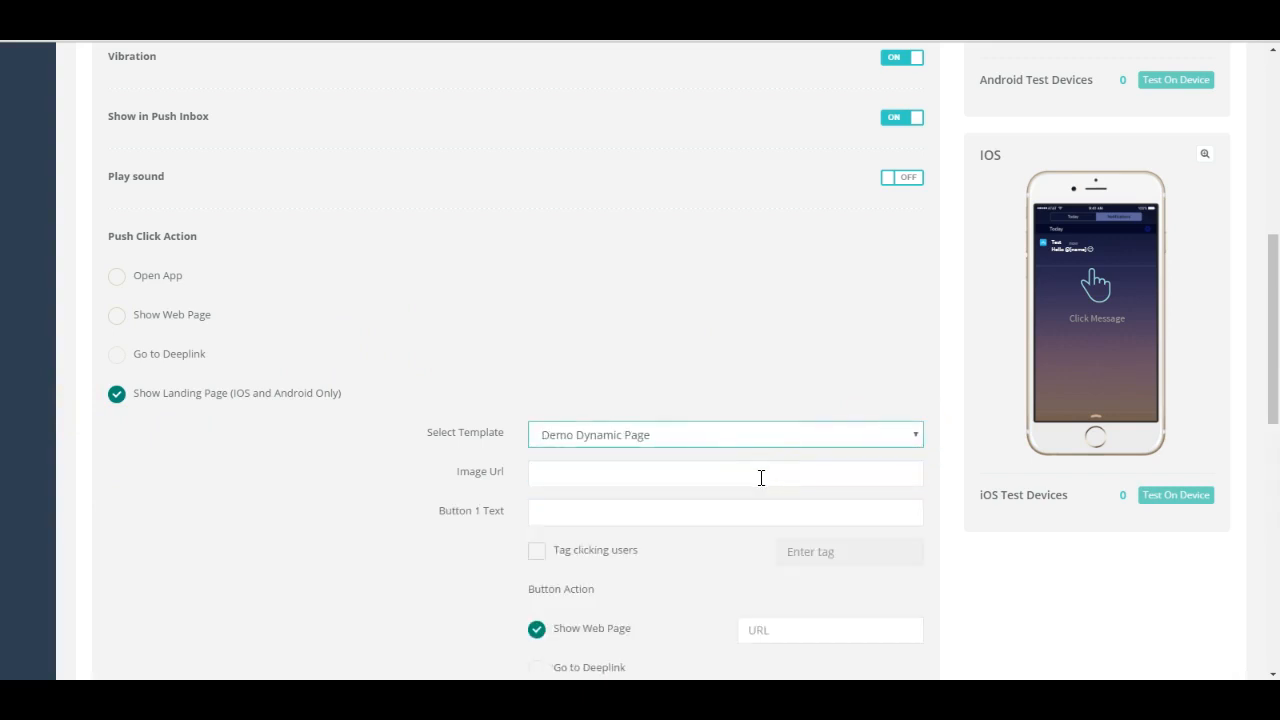
scroll(465, 592, down, 3)
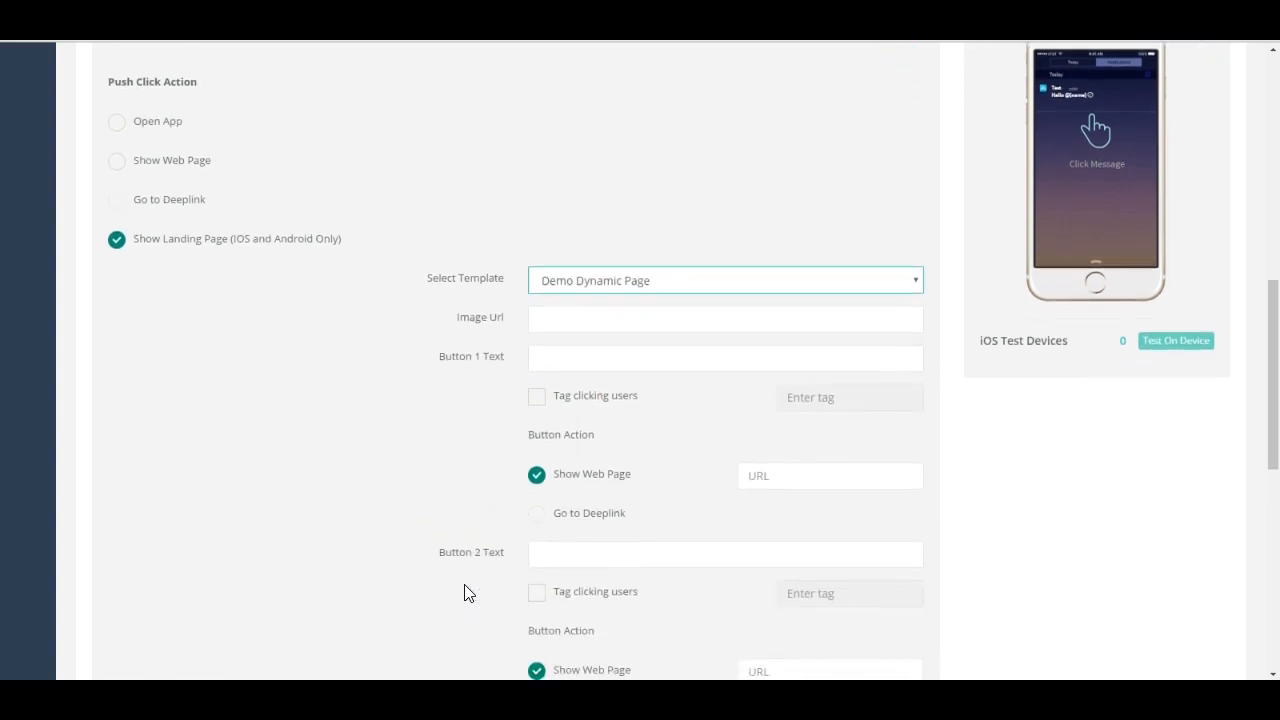
scroll(465, 592, down, 1)
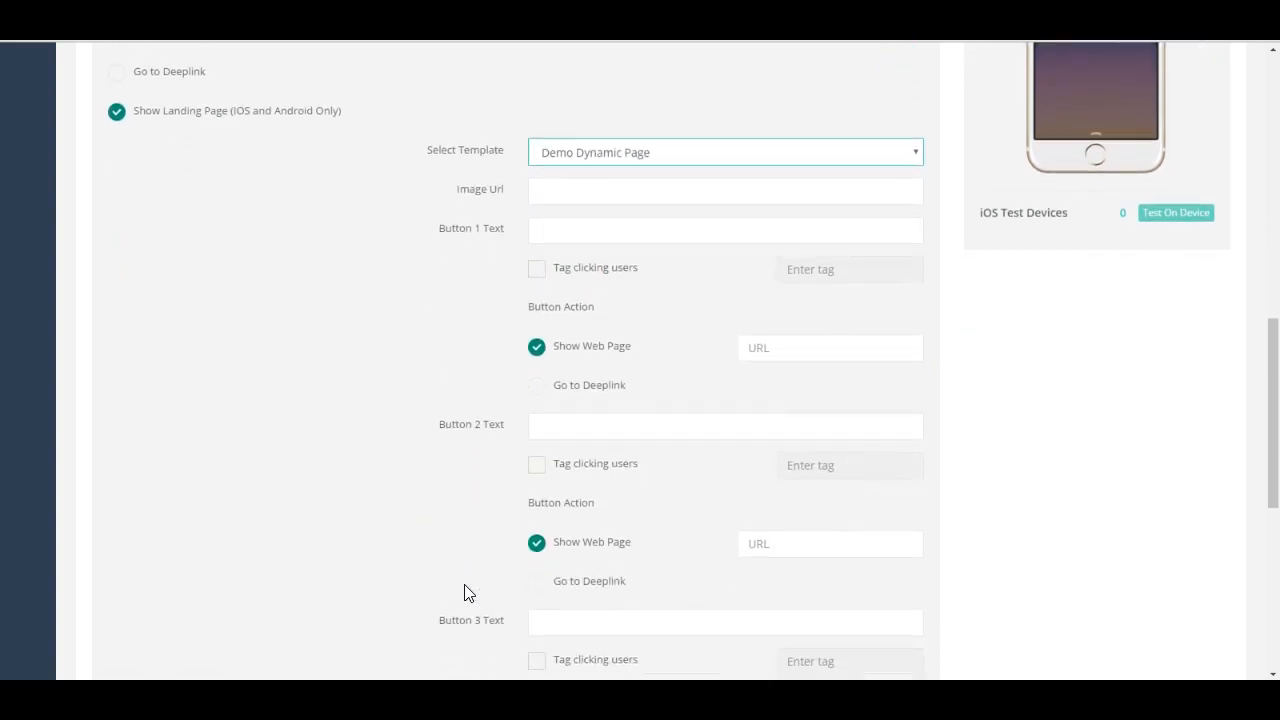
scroll(403, 606, down, 2)
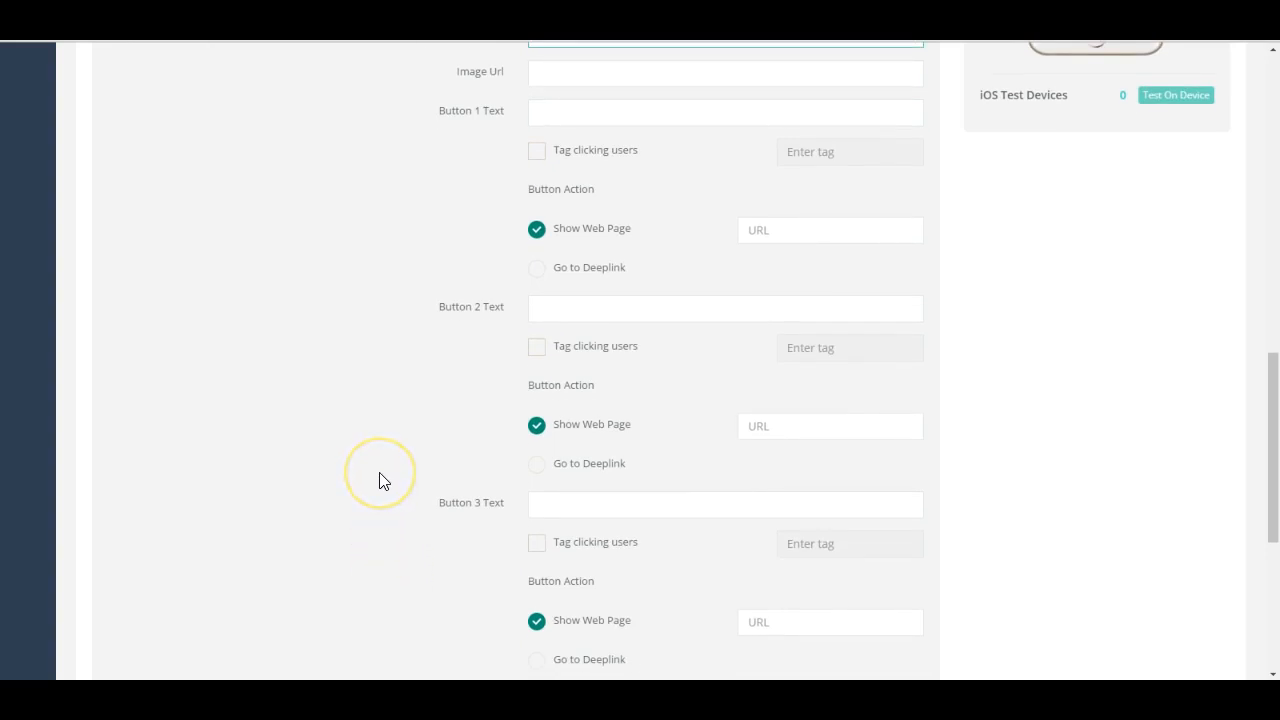
scroll(380, 481, up, 2)
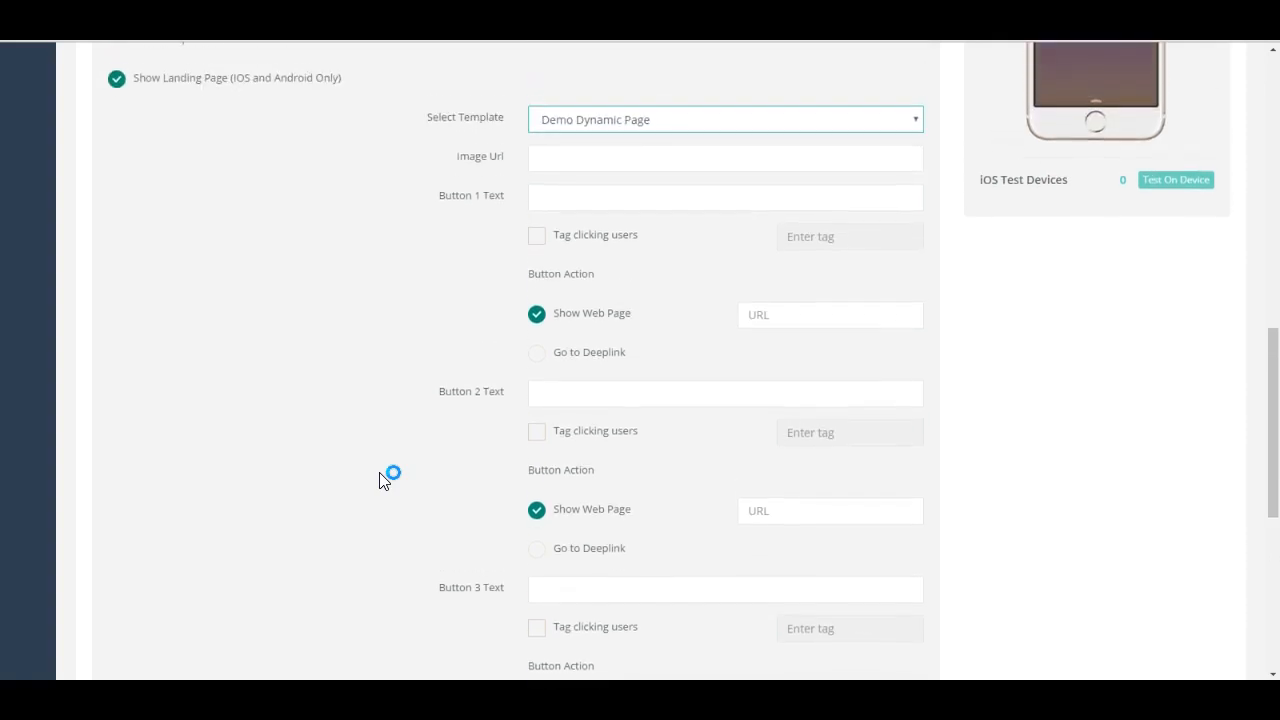
Step: Change the push click action from the landing page to Open App
scroll(380, 481, up, 1)
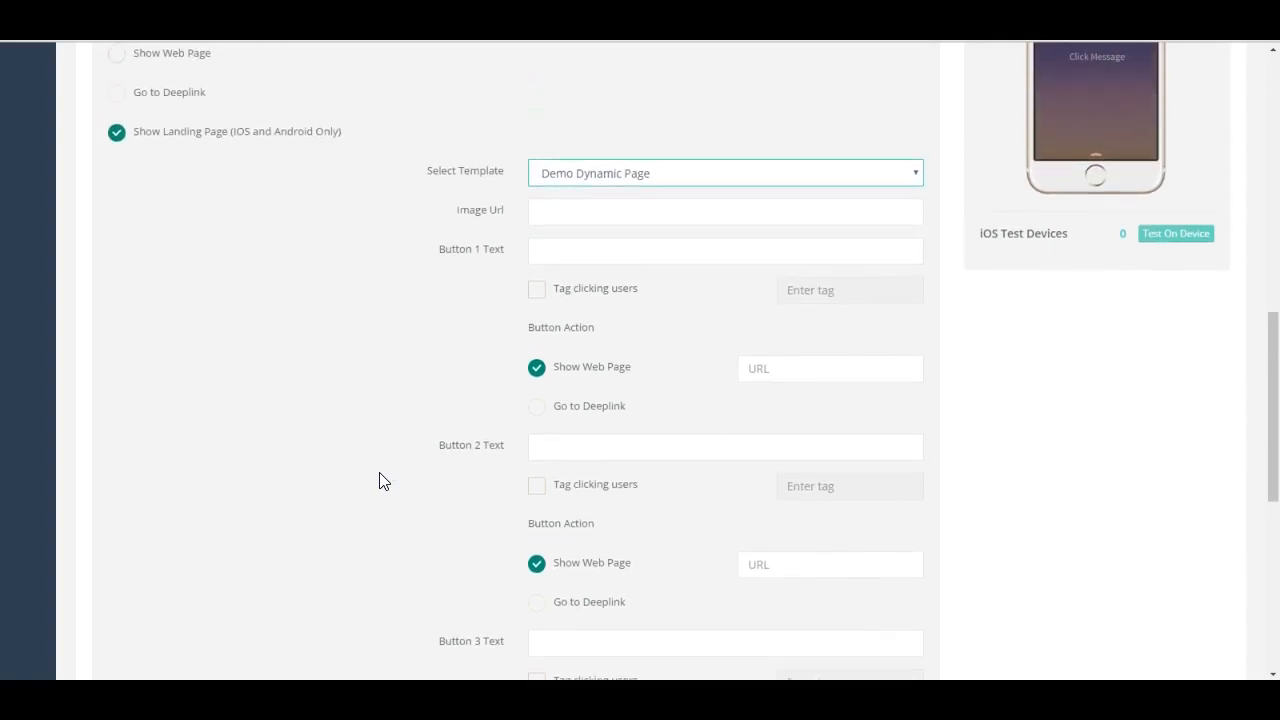
scroll(380, 481, up, 2)
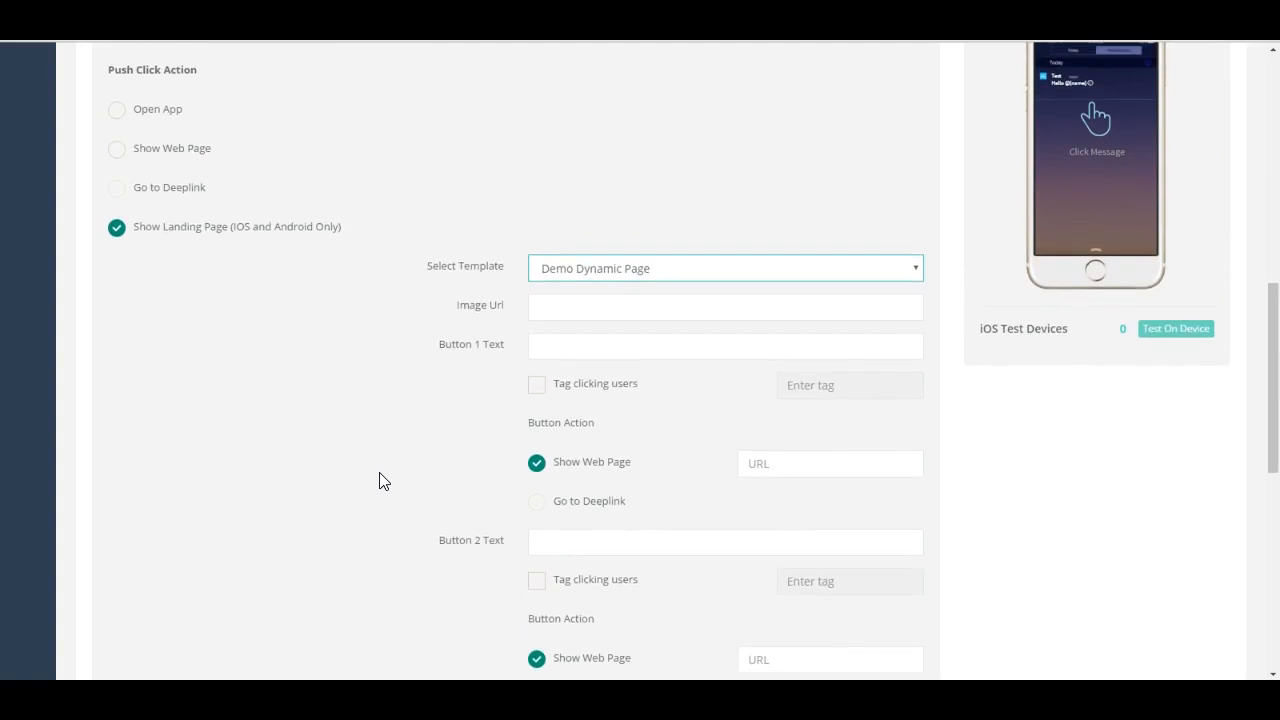
click(116, 122)
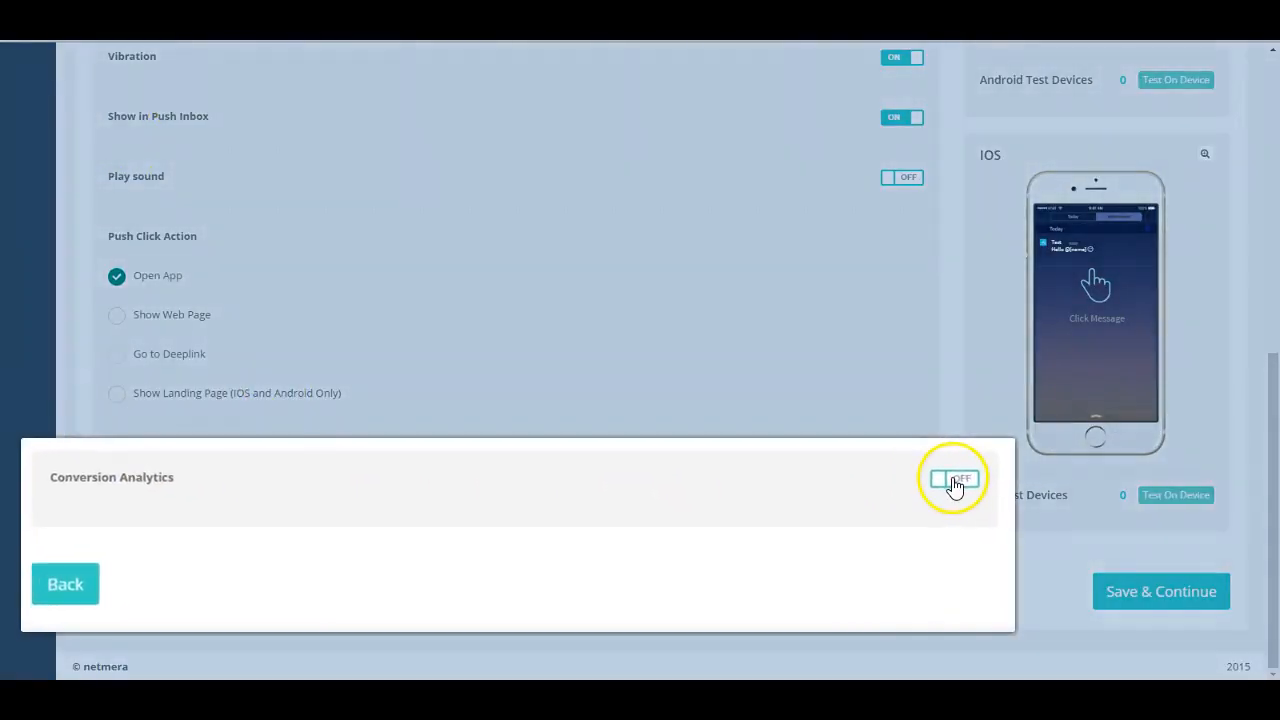
Step: Turn on Conversion Analytics with Add to Cart as the conversion event and a 10% control group
click(955, 482)
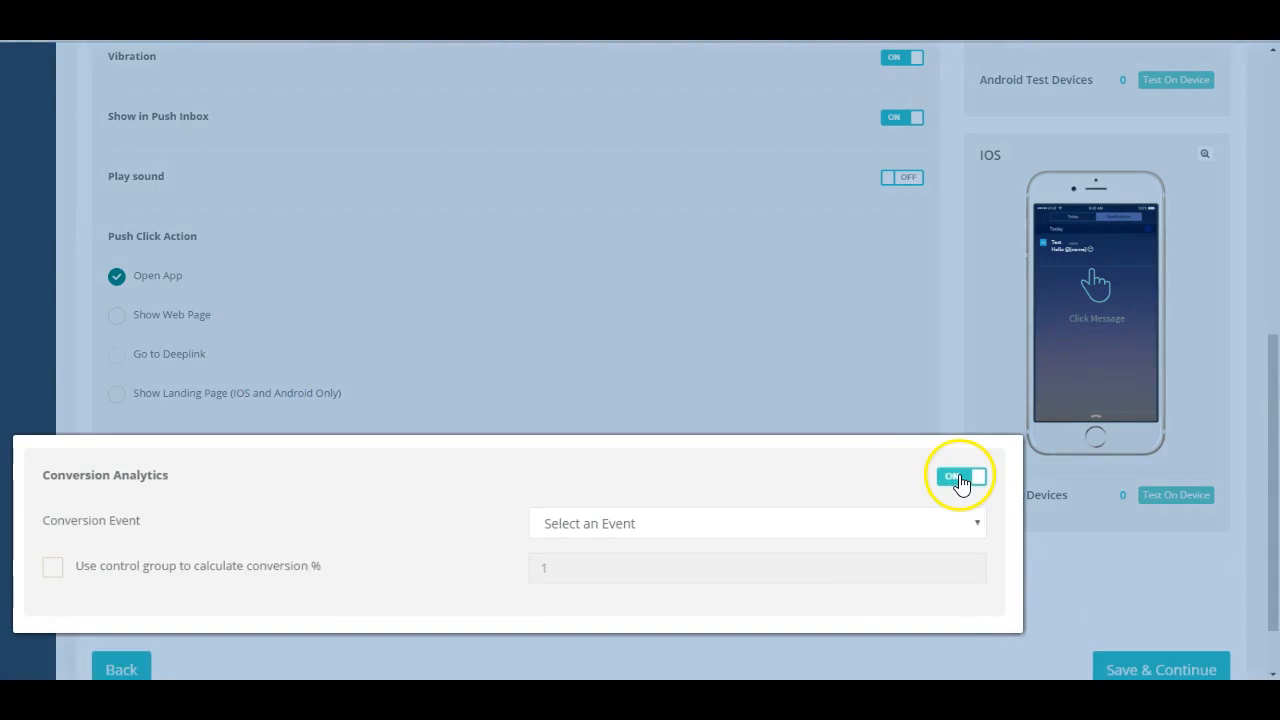
click(978, 526)
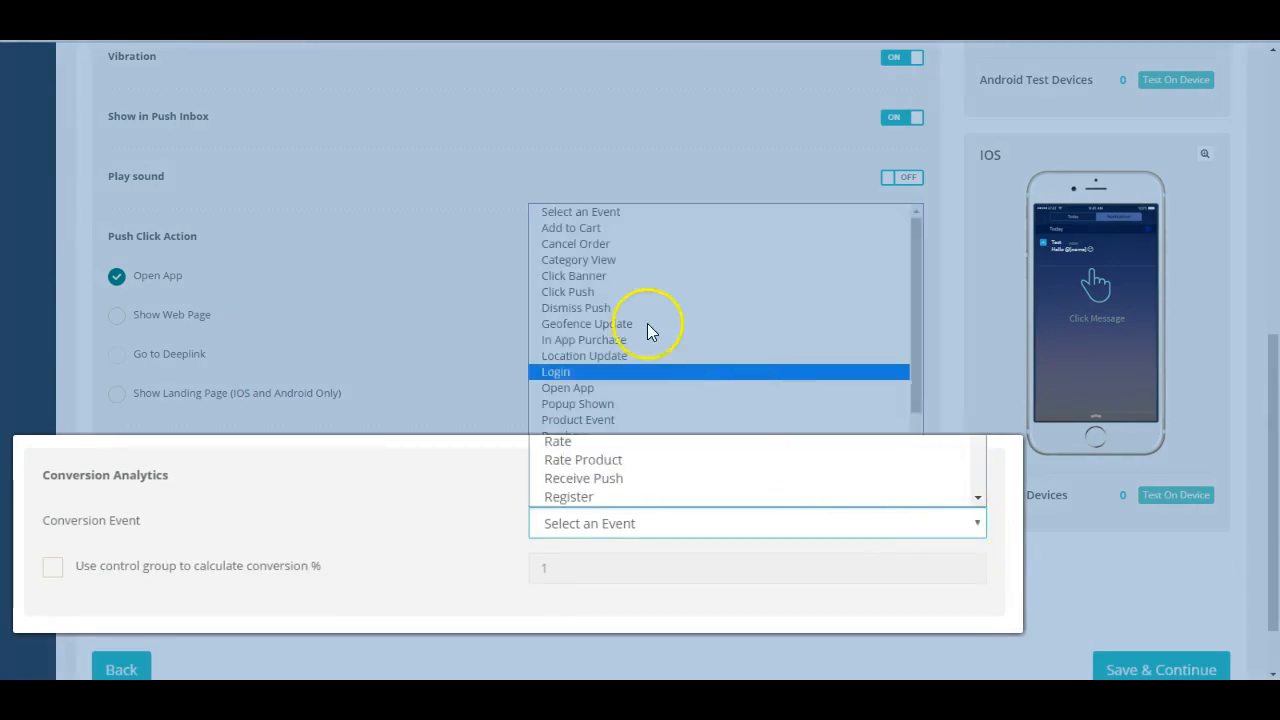
click(582, 228)
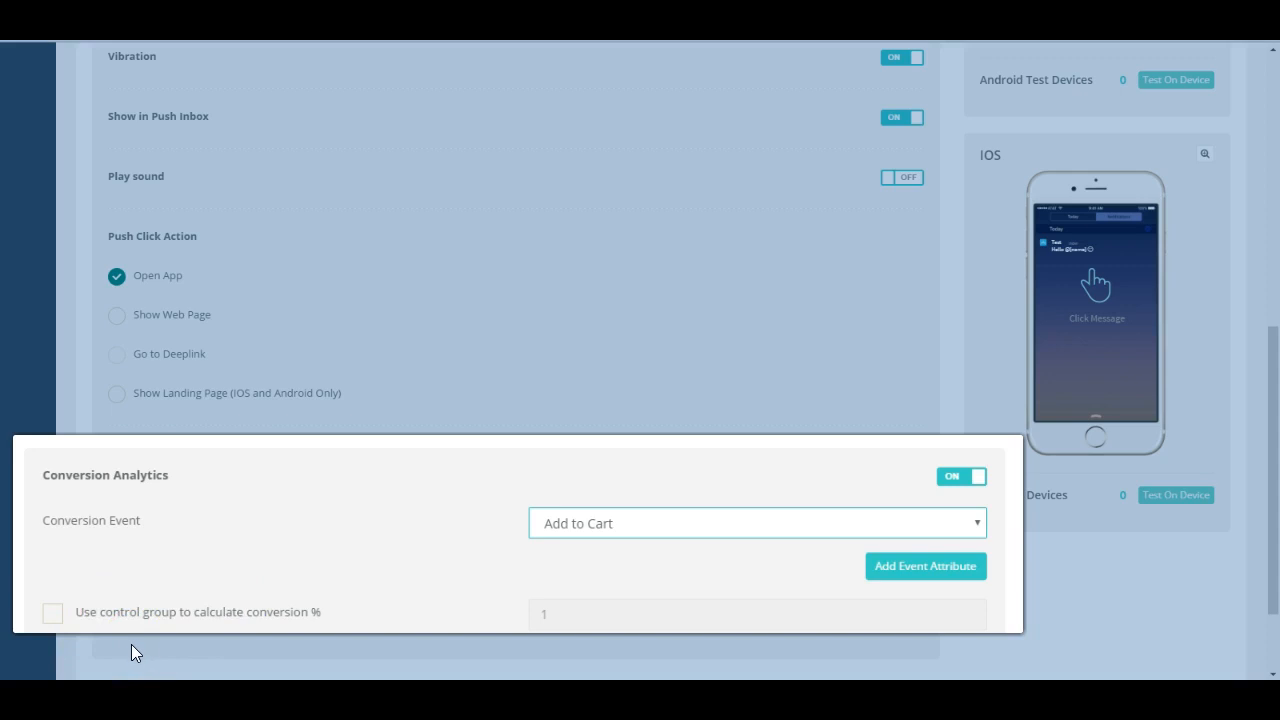
click(56, 617)
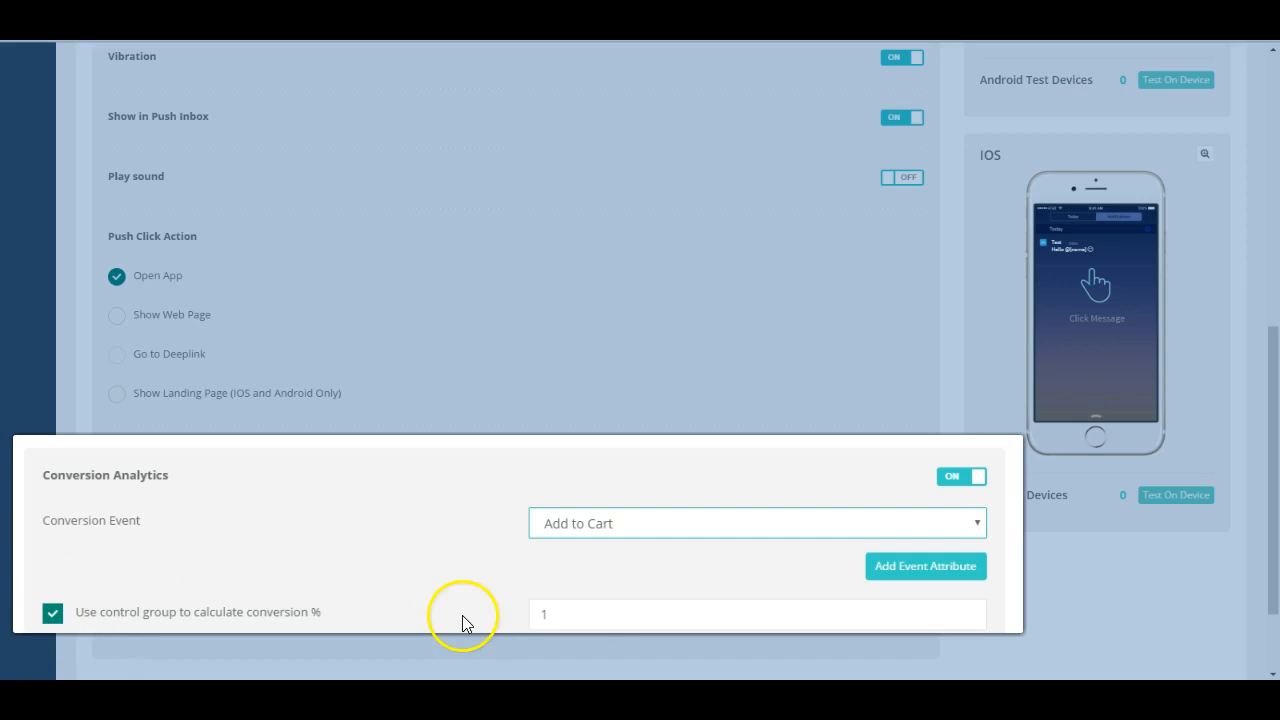
click(588, 619)
text(10)
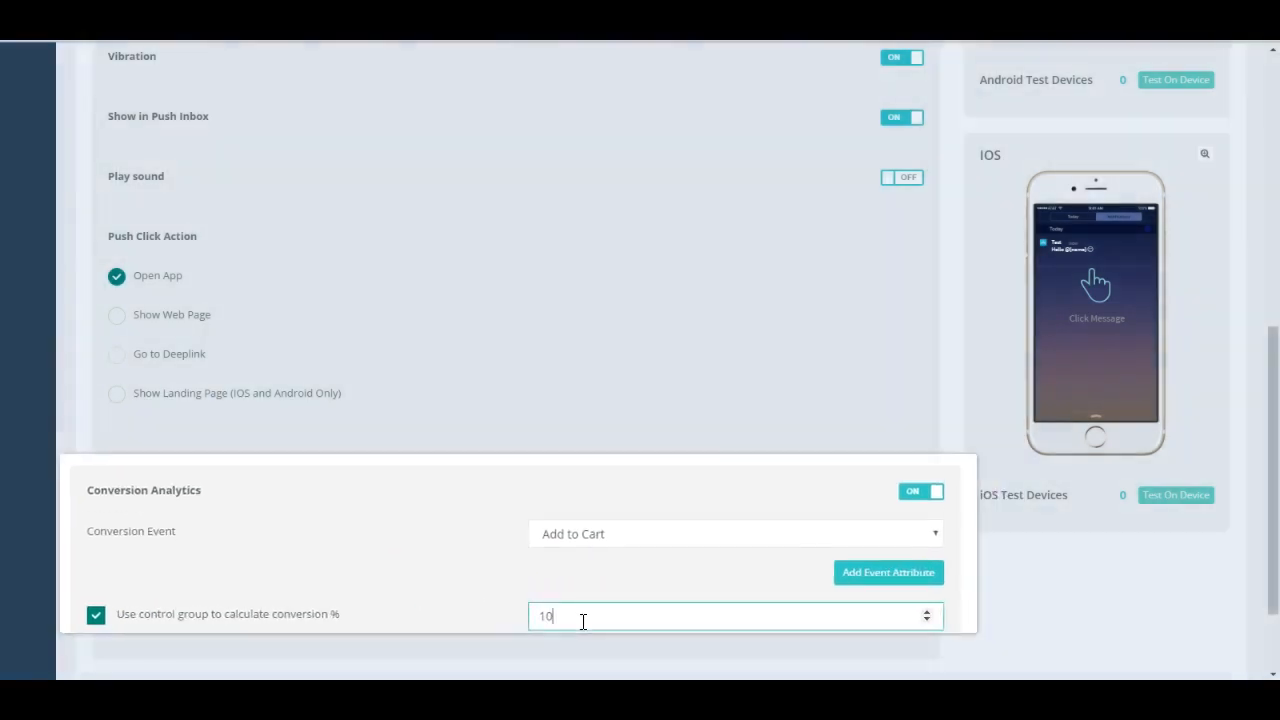
click(579, 601)
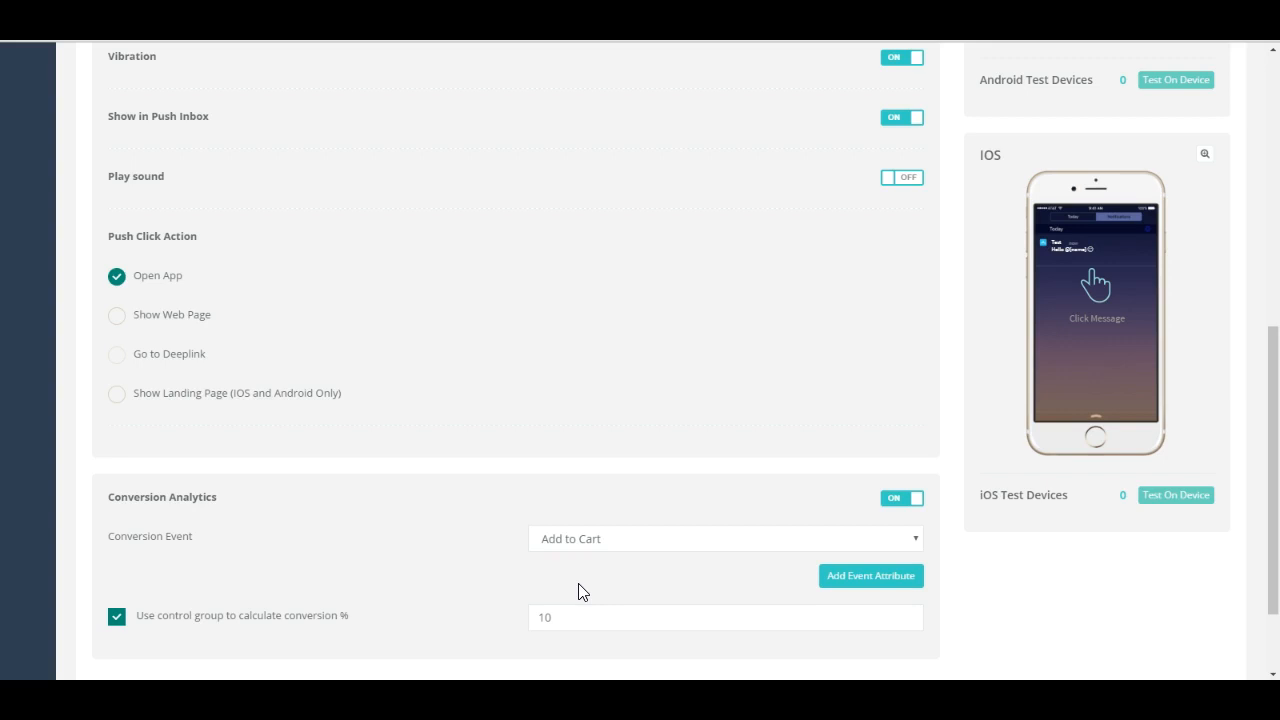
Step: Continue to the Who stage, choose Select Users as the audience and review the available filter criteria
scroll(578, 591, down, 2)
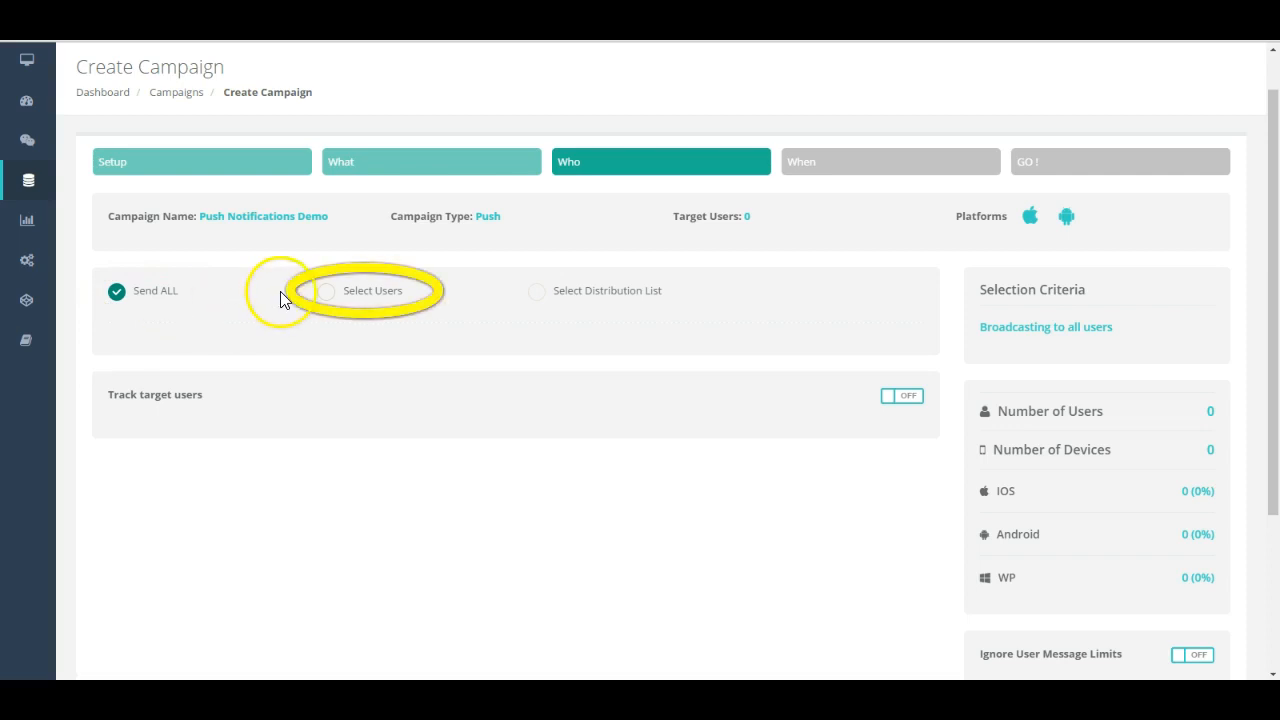
click(327, 292)
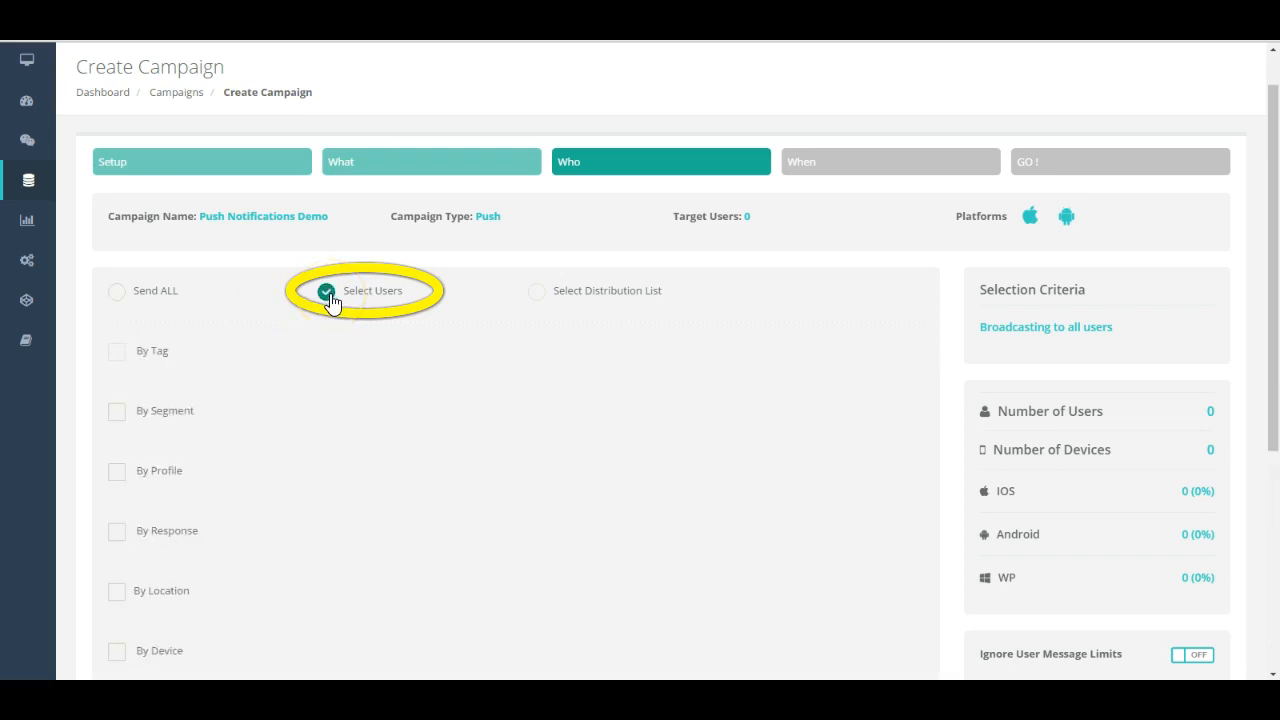
scroll(389, 378, down, 3)
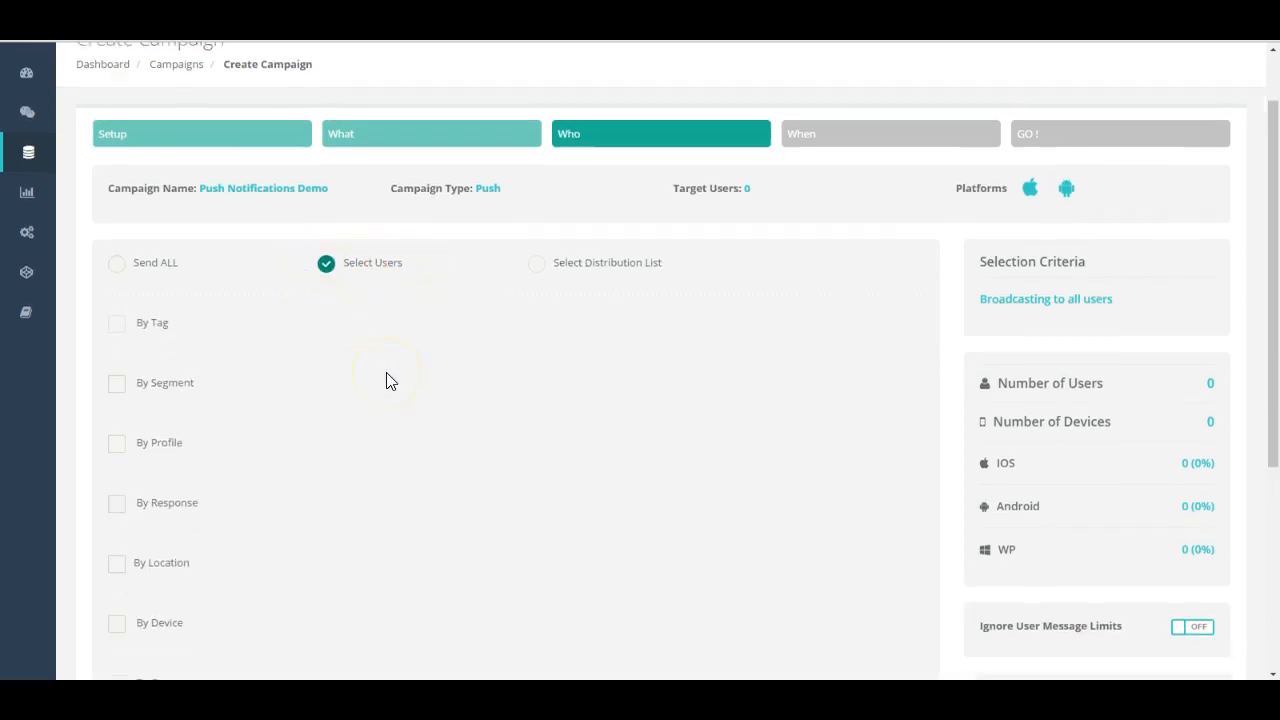
scroll(389, 380, down, 1)
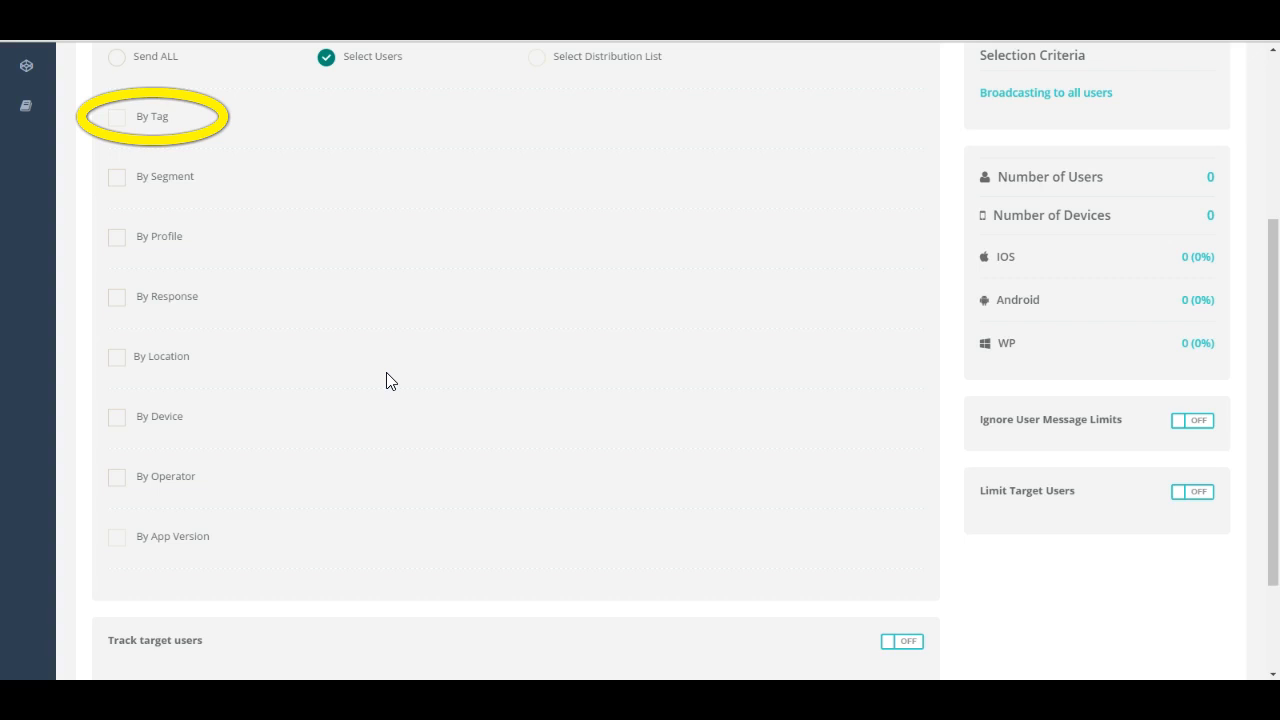
click(373, 355)
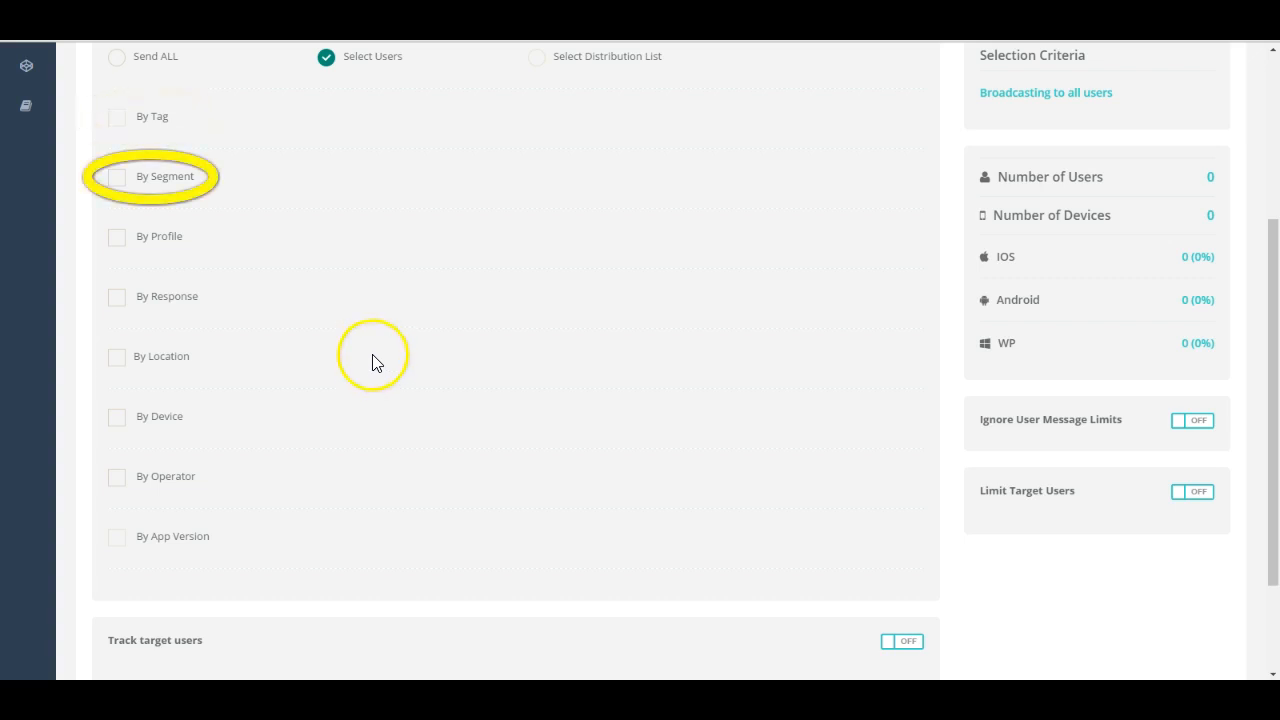
Step: Enable the By Segment filter and add the condition In Test Segment
click(117, 178)
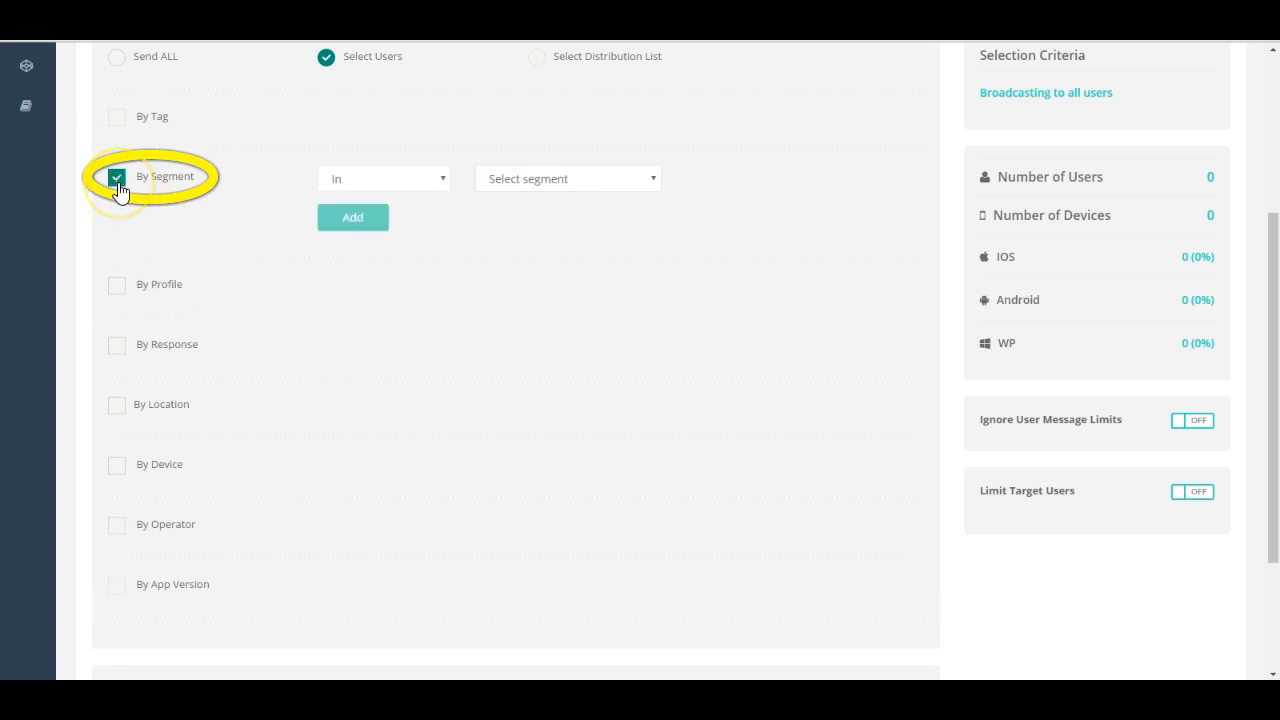
click(653, 183)
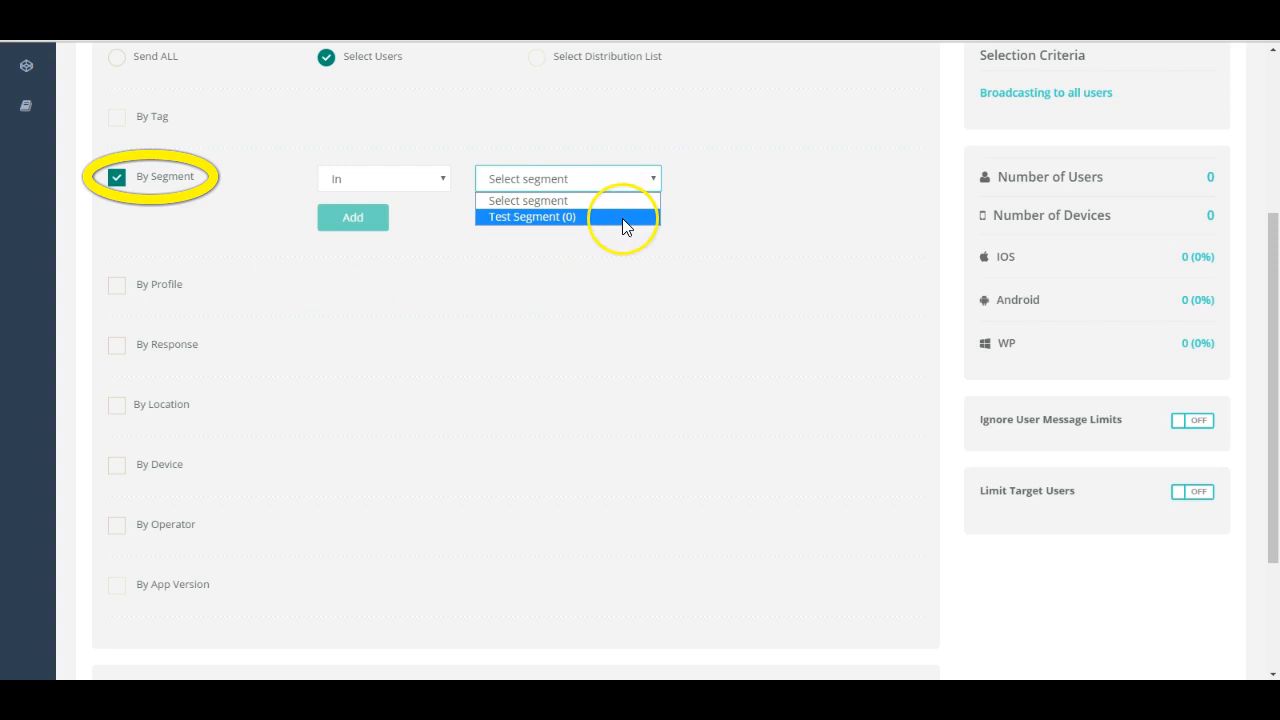
click(622, 218)
click(351, 222)
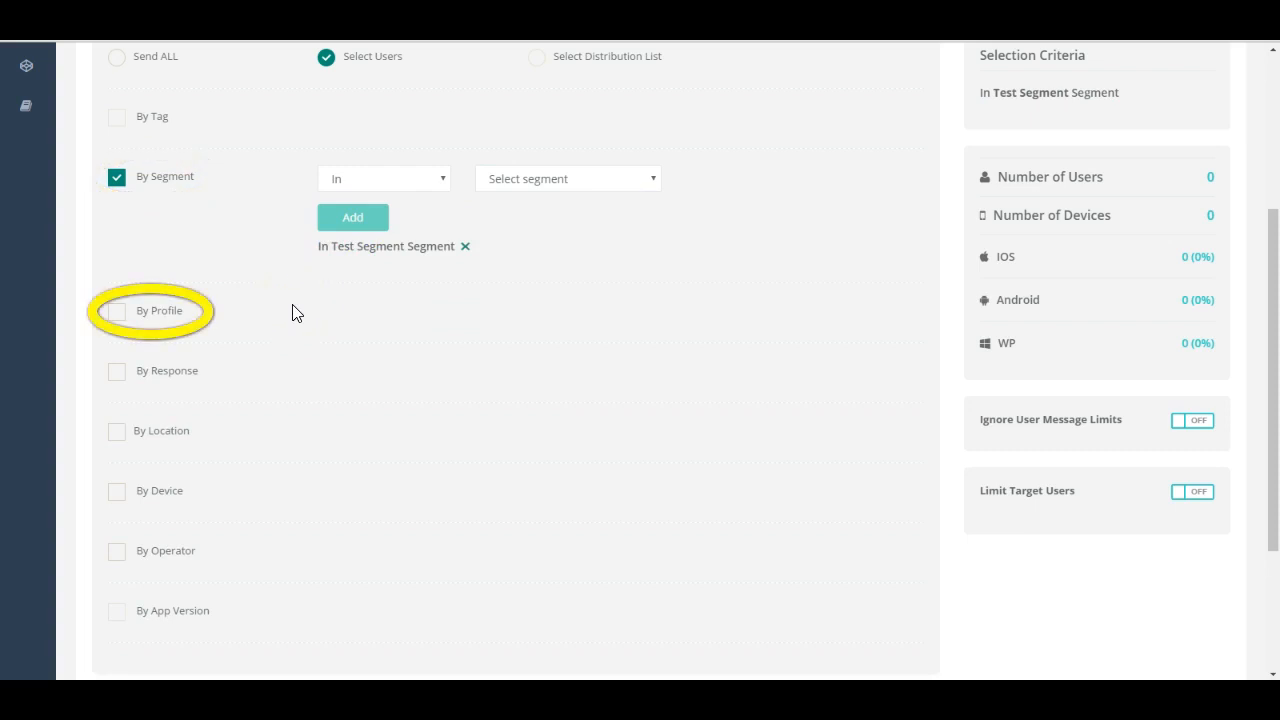
Step: Enable the By Profile filter and add the condition Gender Equals Female
click(117, 311)
click(336, 314)
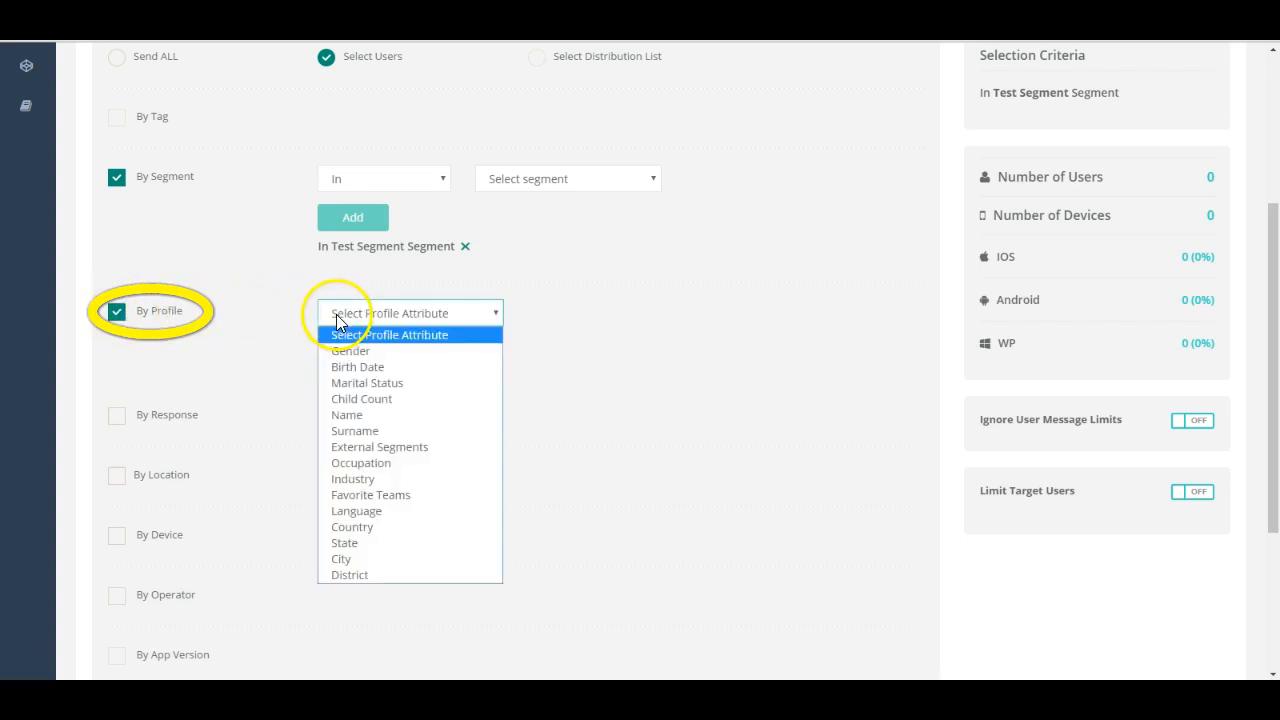
click(346, 350)
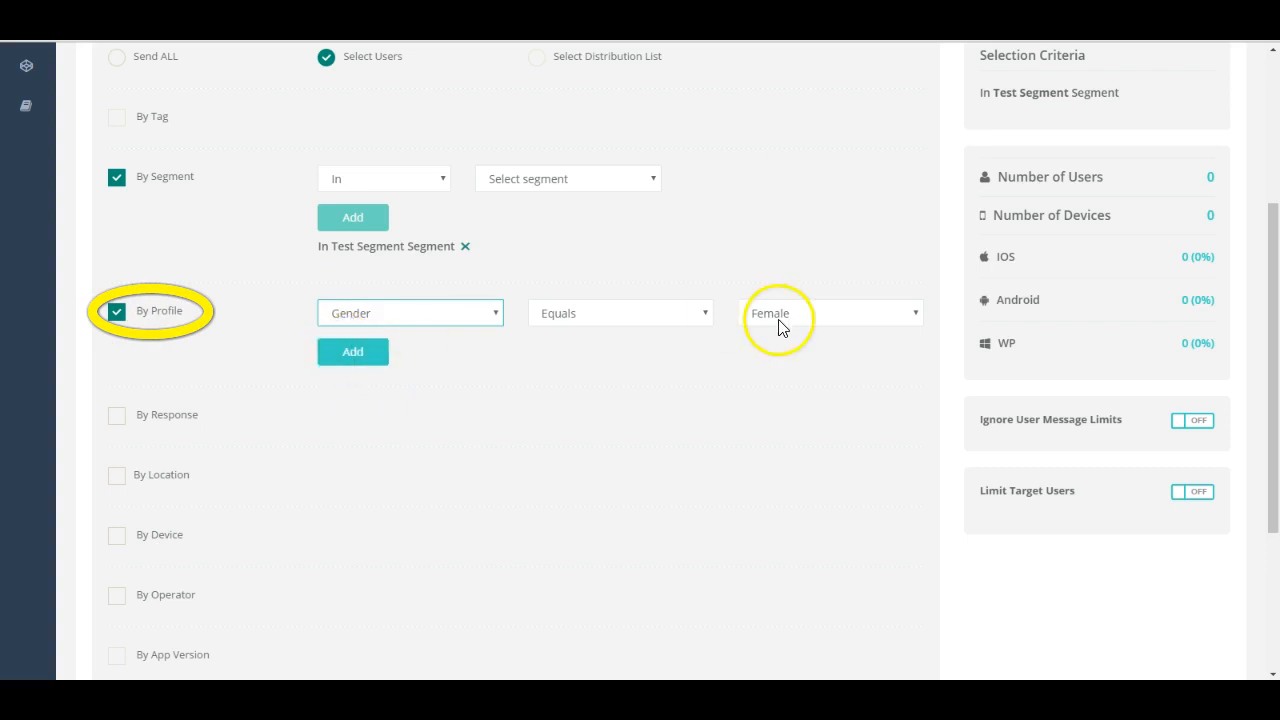
click(368, 352)
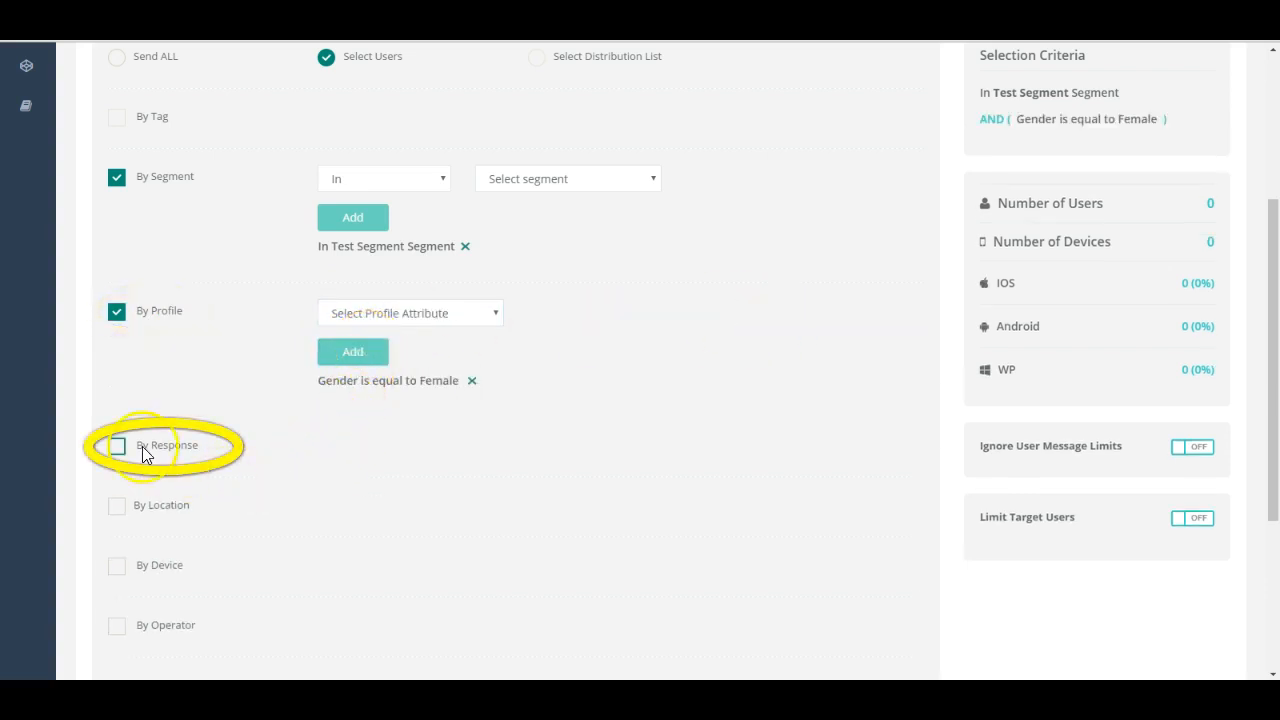
Step: Try the By Response filter with the Clicked and Not Clicked responses
click(117, 447)
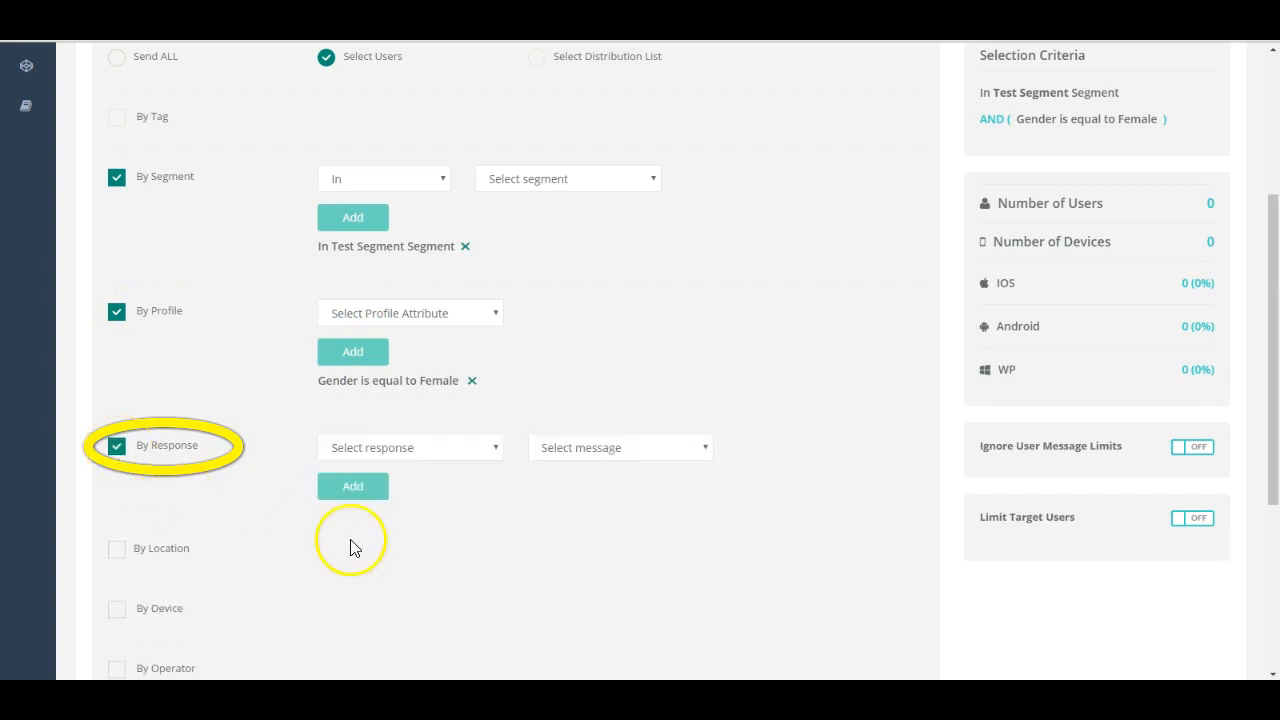
click(497, 448)
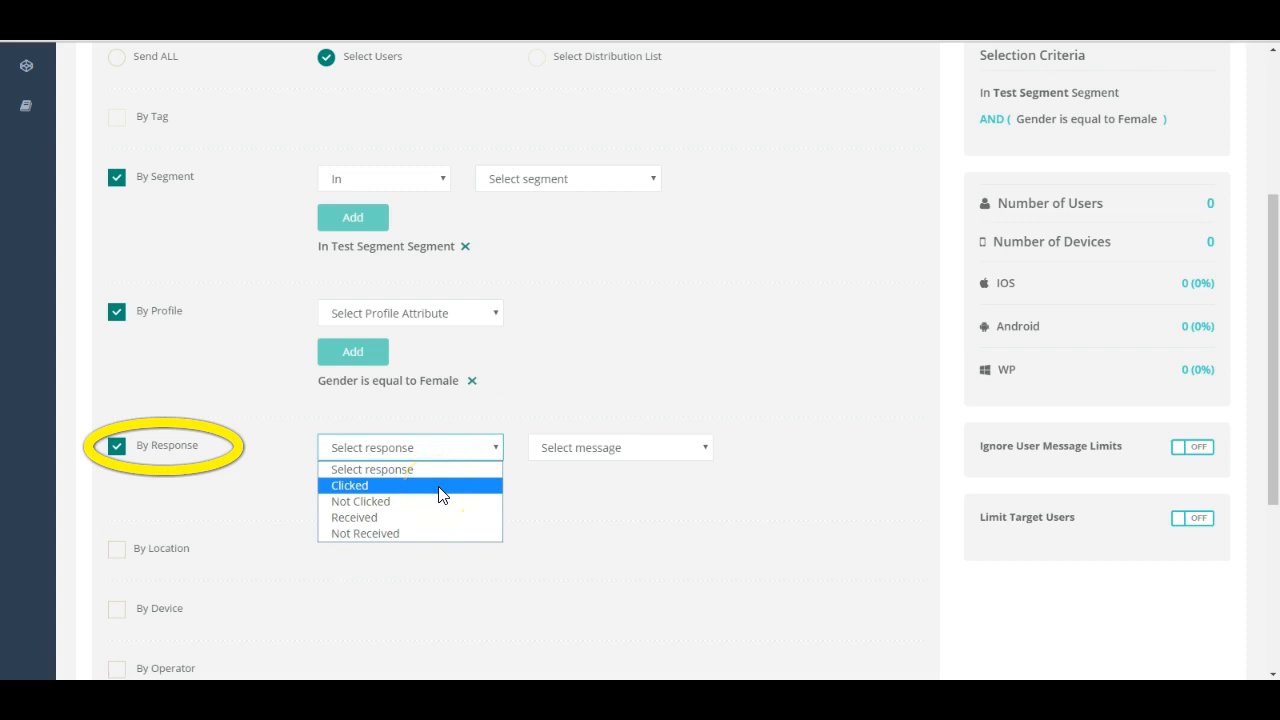
click(440, 488)
click(461, 461)
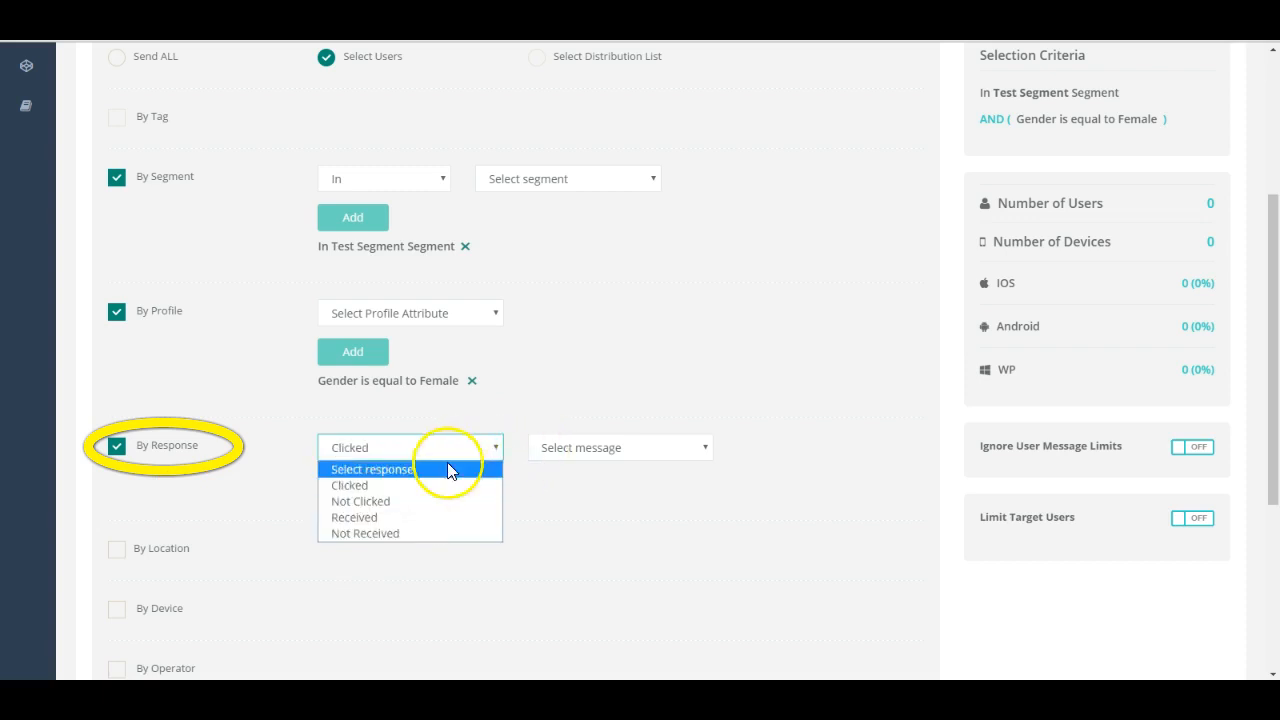
click(443, 500)
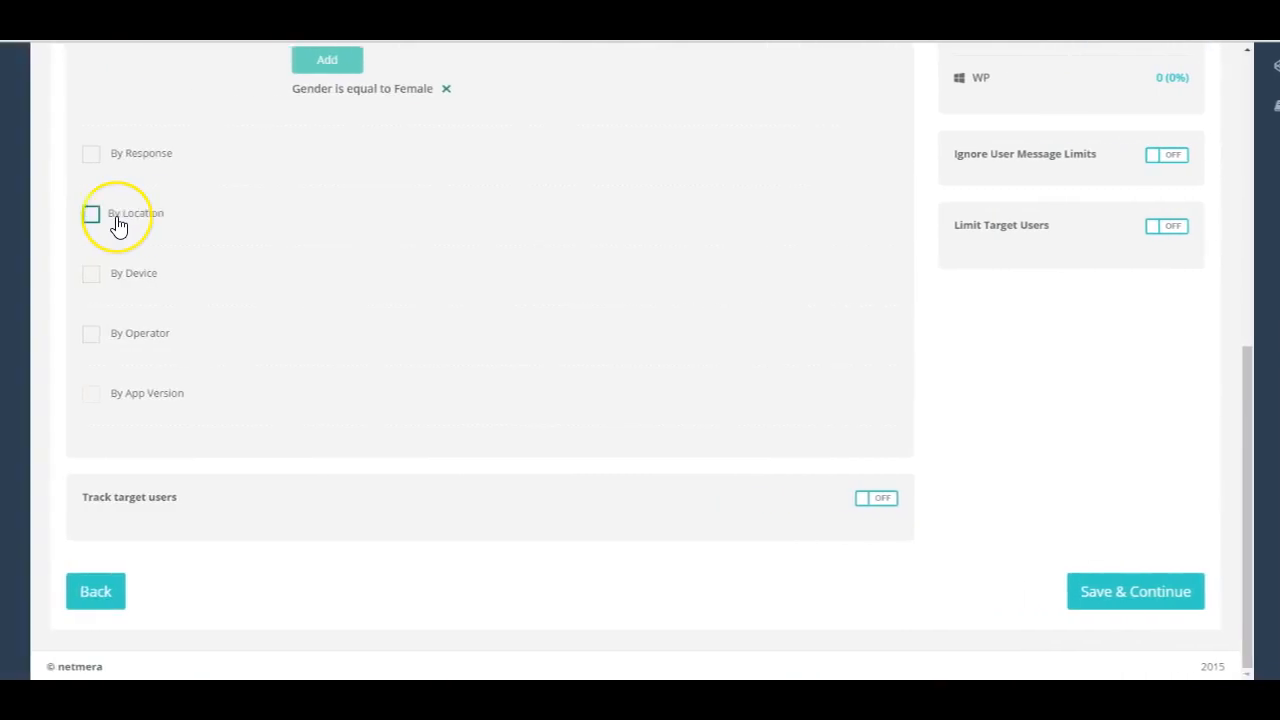
Step: Enable the By Location filter and place its 10 km target circle over central London
click(117, 220)
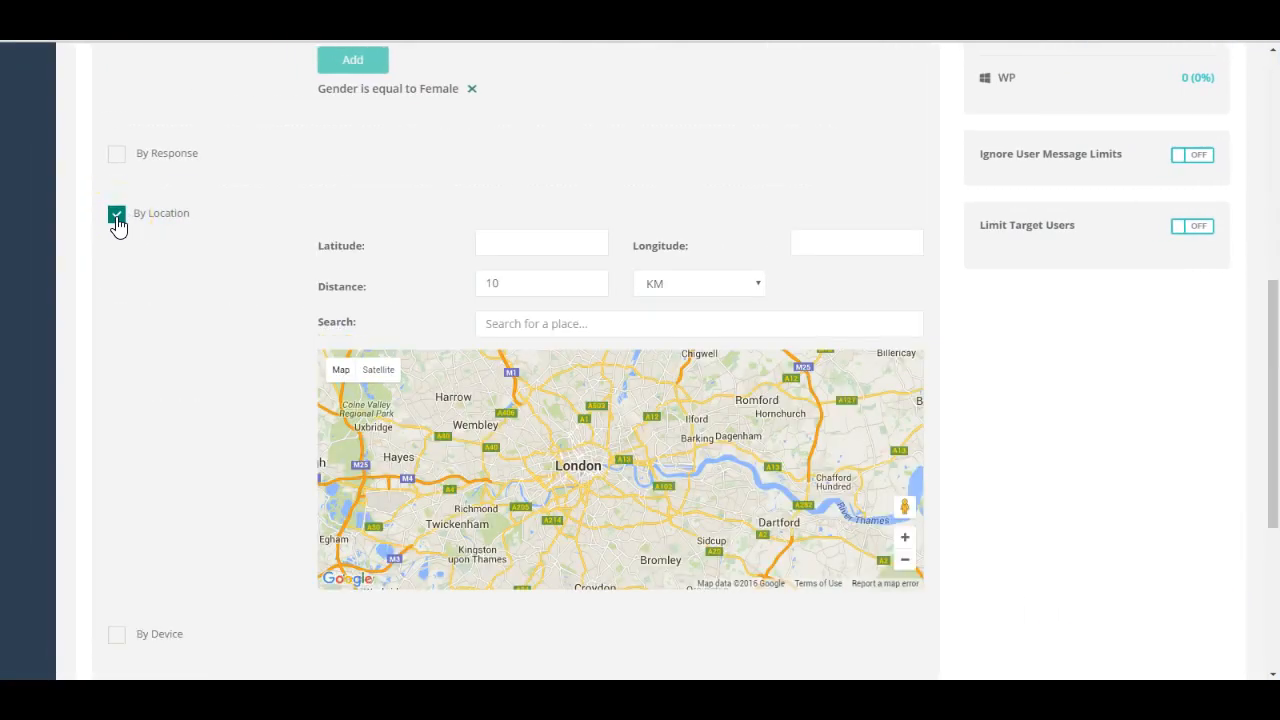
click(600, 468)
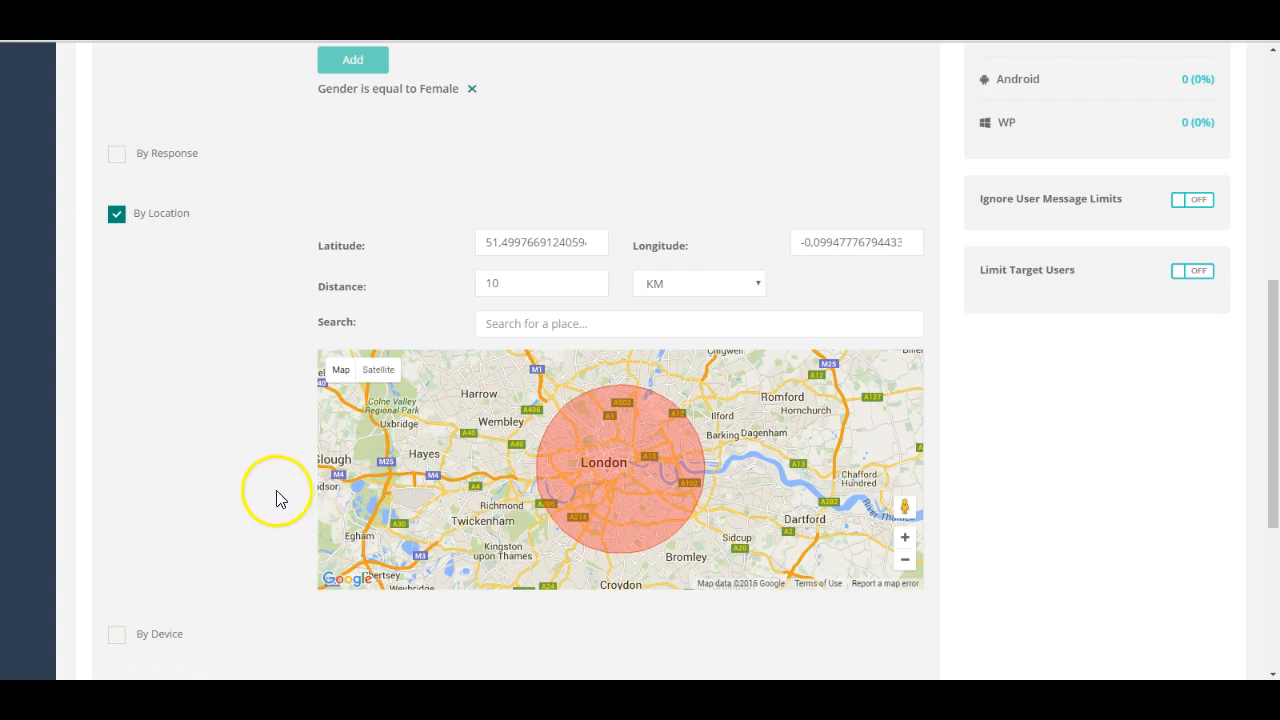
Step: Enable the By Device and By Operator filters and check the operator choices without selecting one
scroll(275, 492, down, 3)
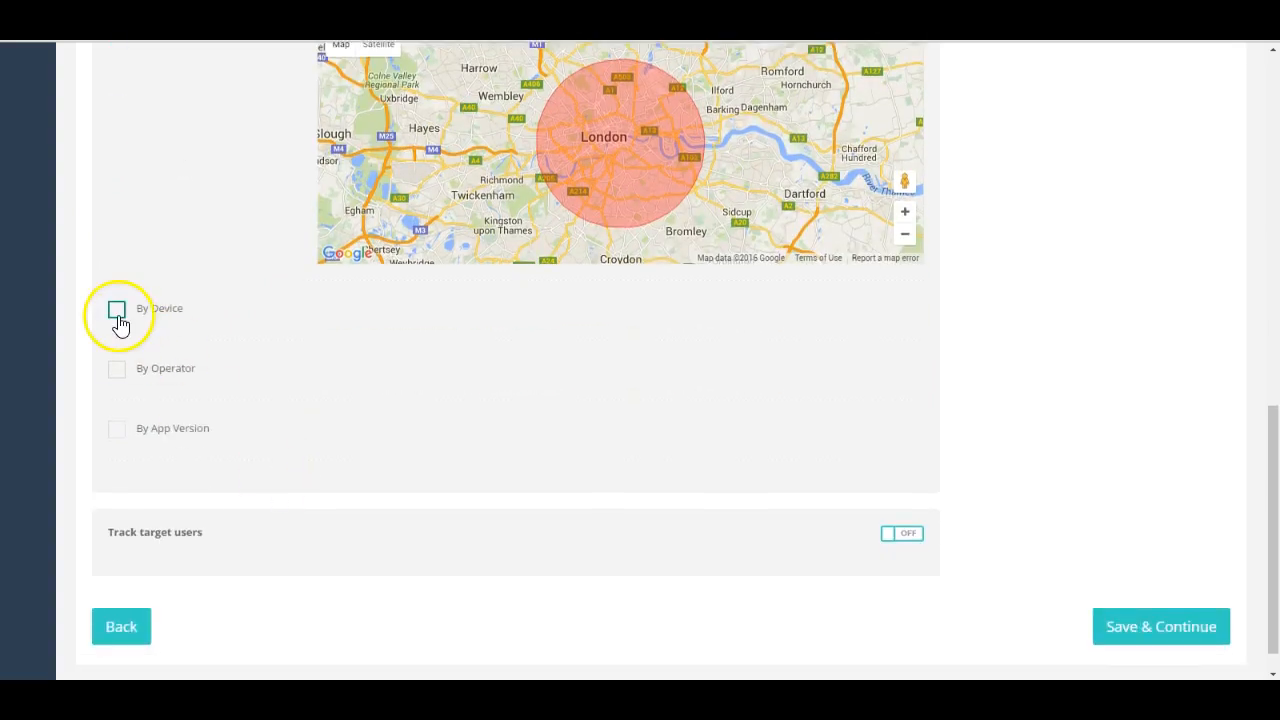
click(118, 318)
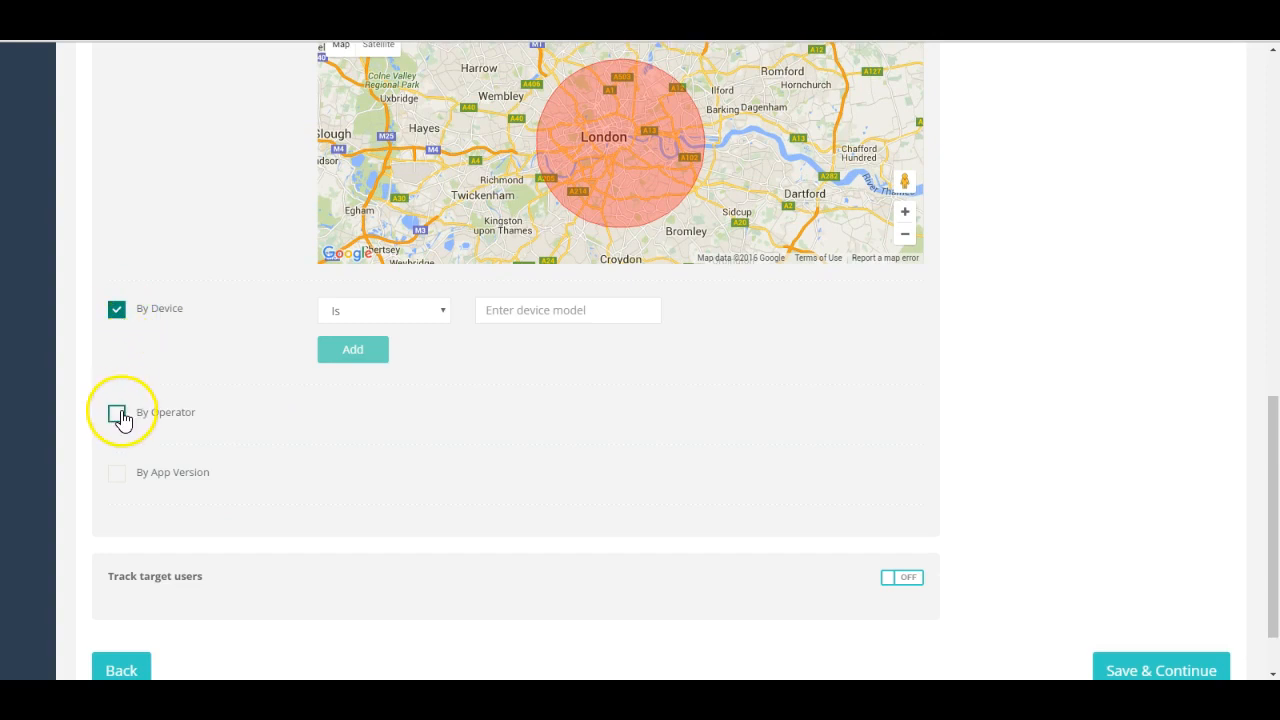
click(116, 412)
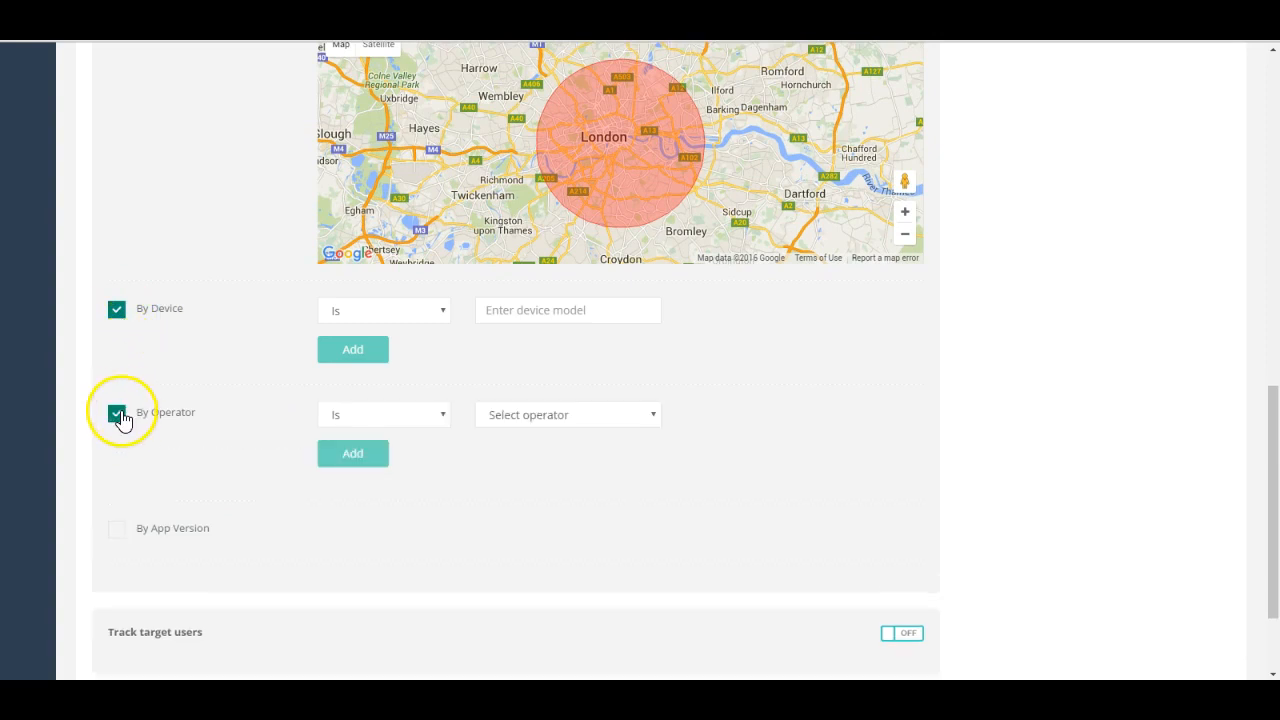
click(525, 420)
click(527, 421)
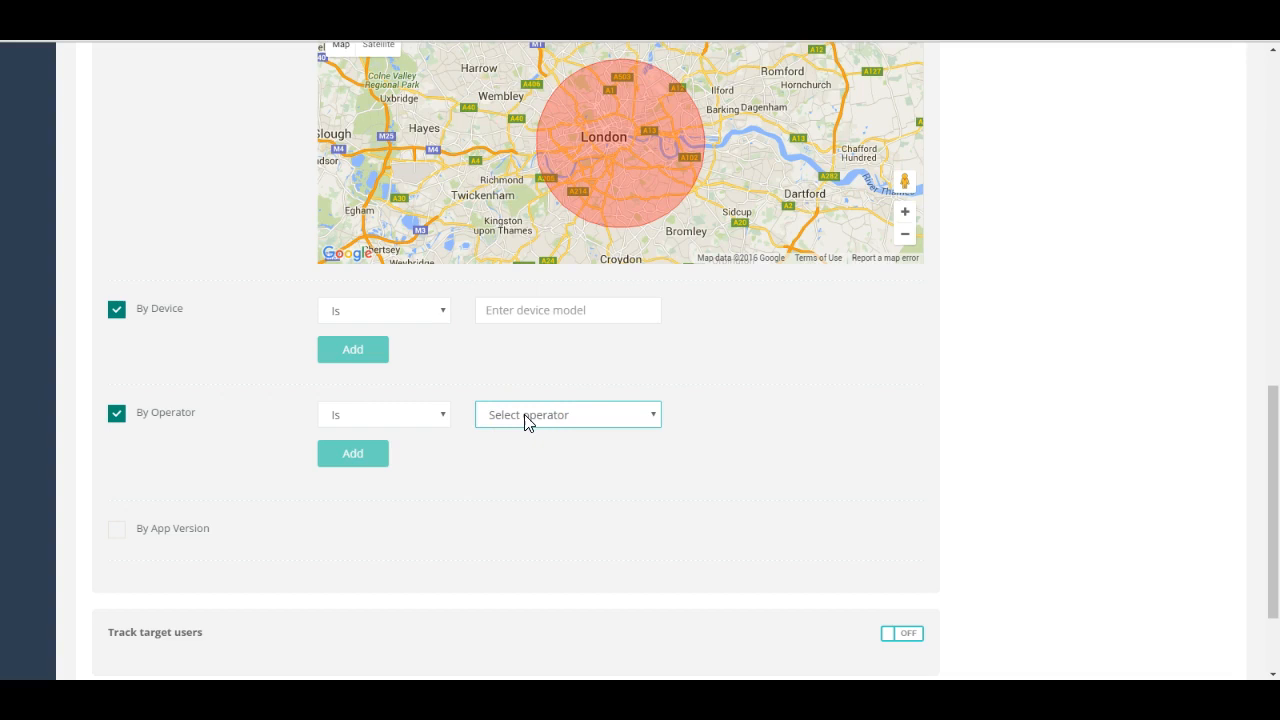
Step: Review the selection criteria summary, turn on Track target users and enable tagging of all users the message is sent to
scroll(1029, 297, up, 4)
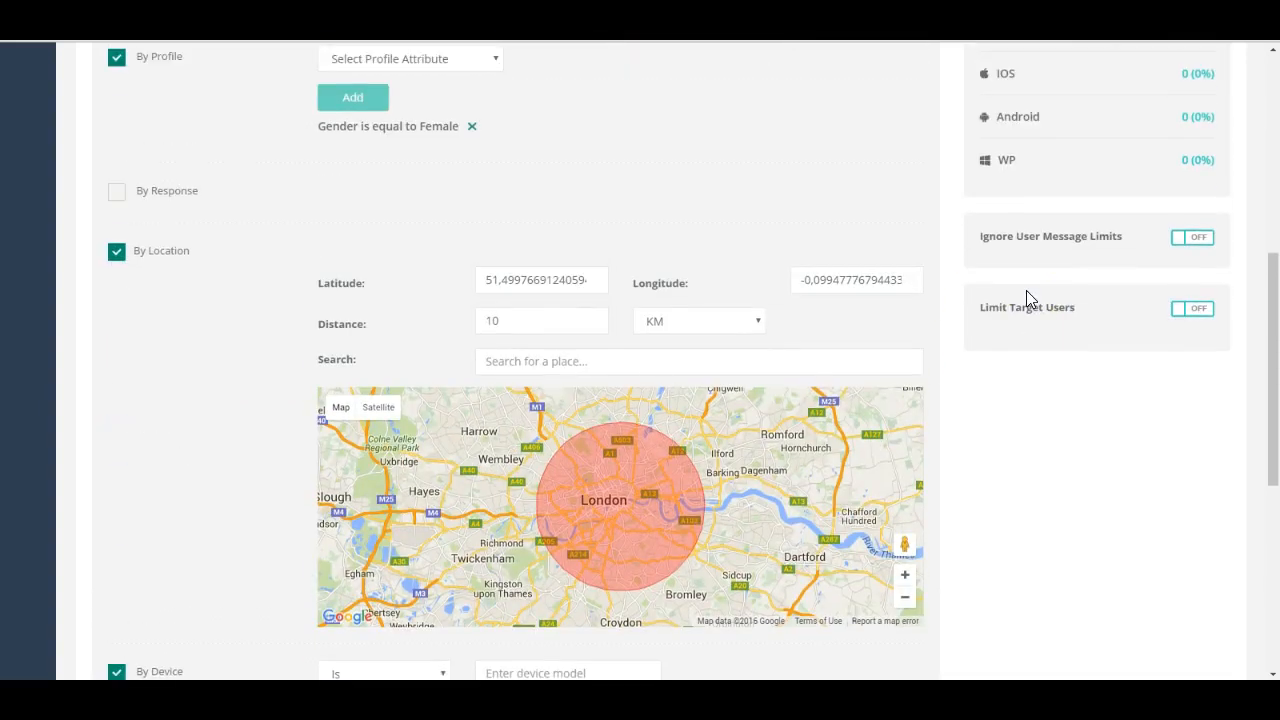
scroll(1026, 290, up, 3)
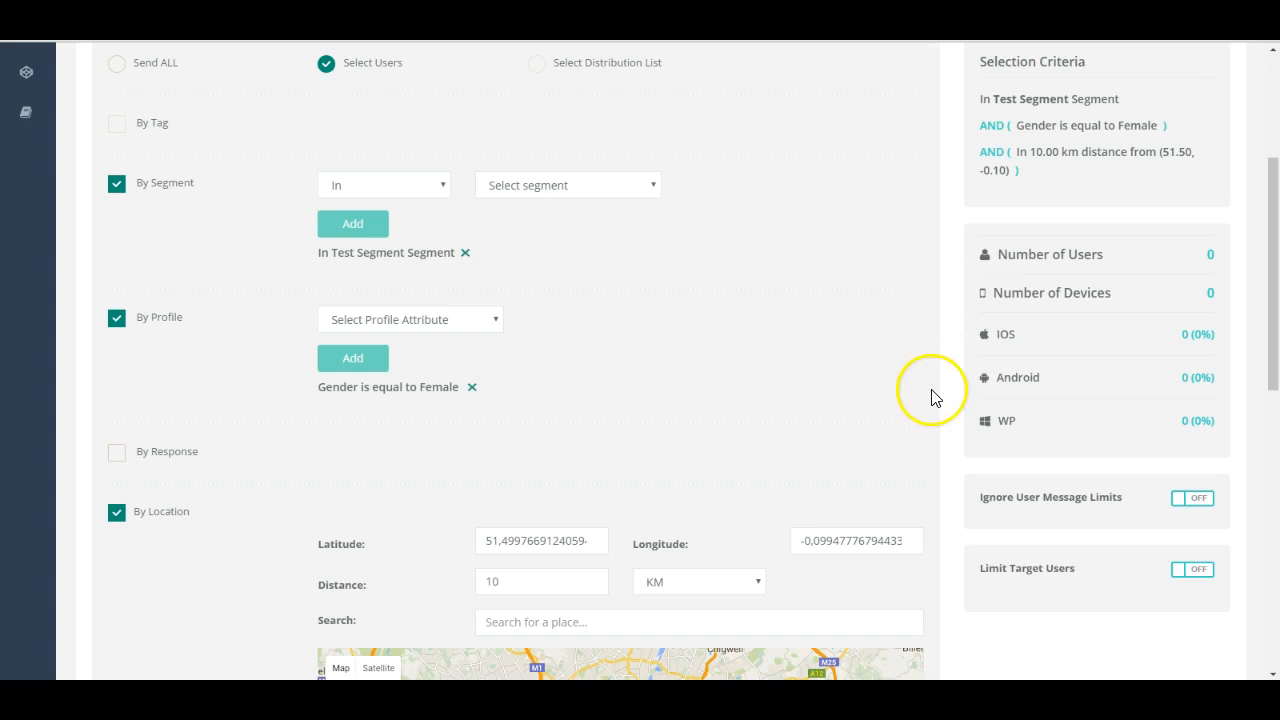
scroll(931, 397, down, 8)
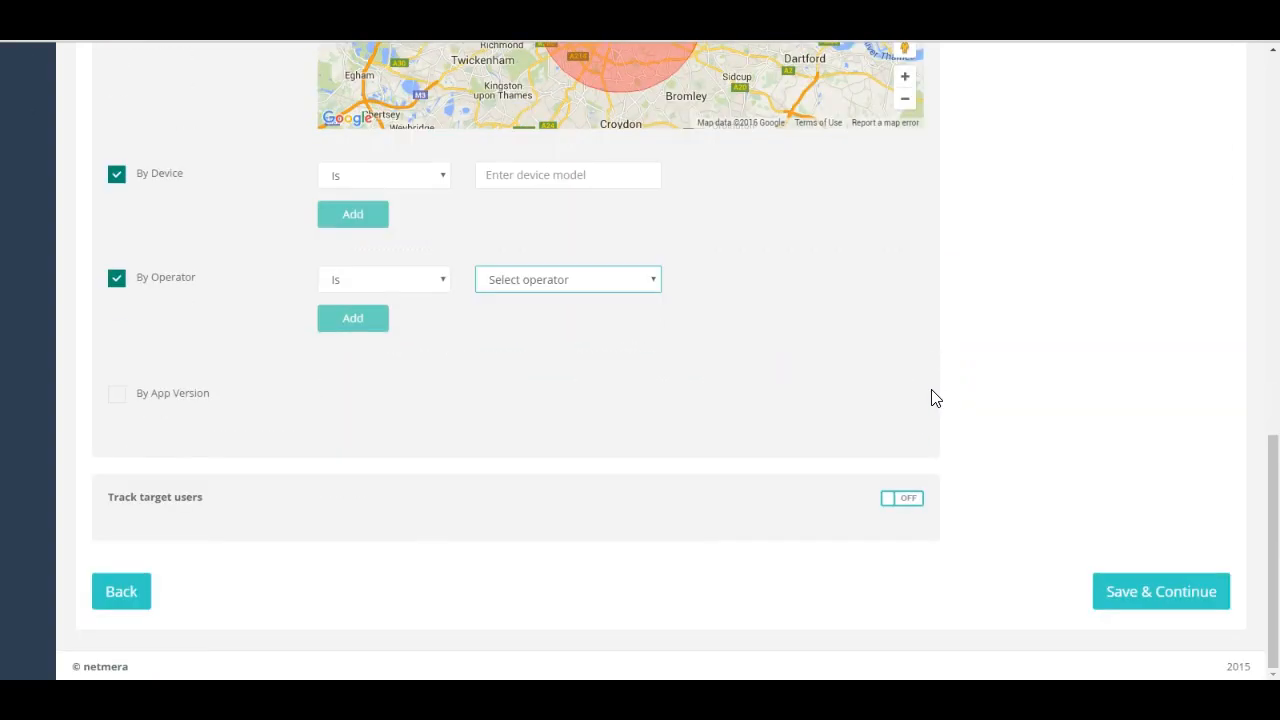
click(900, 498)
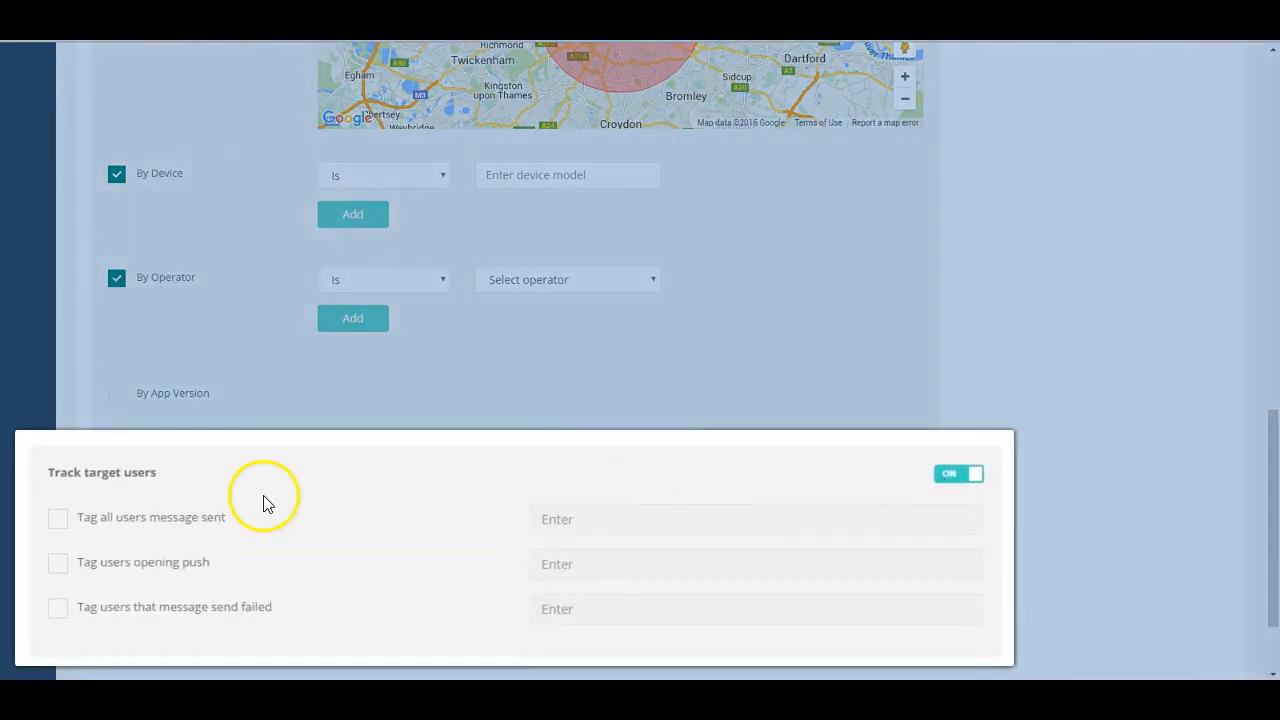
click(58, 520)
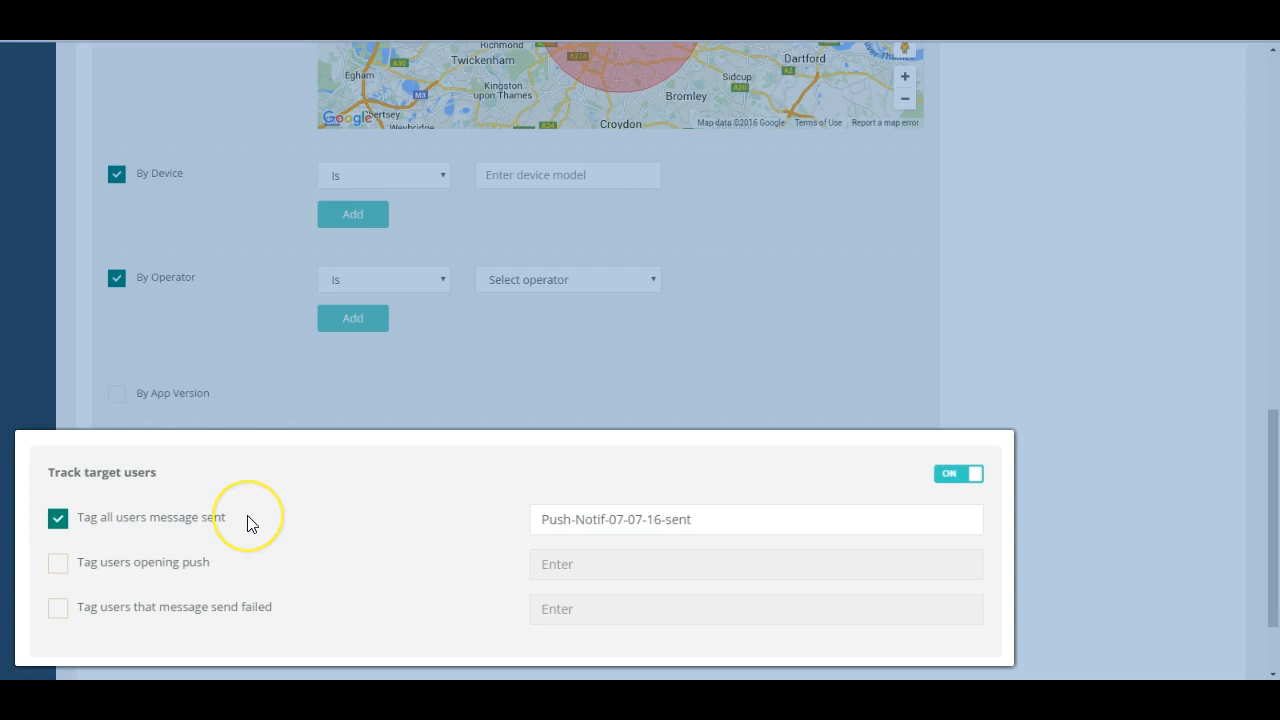
Step: Enable tagging of users opening the push and turn on Ignore User Message Limits
click(58, 564)
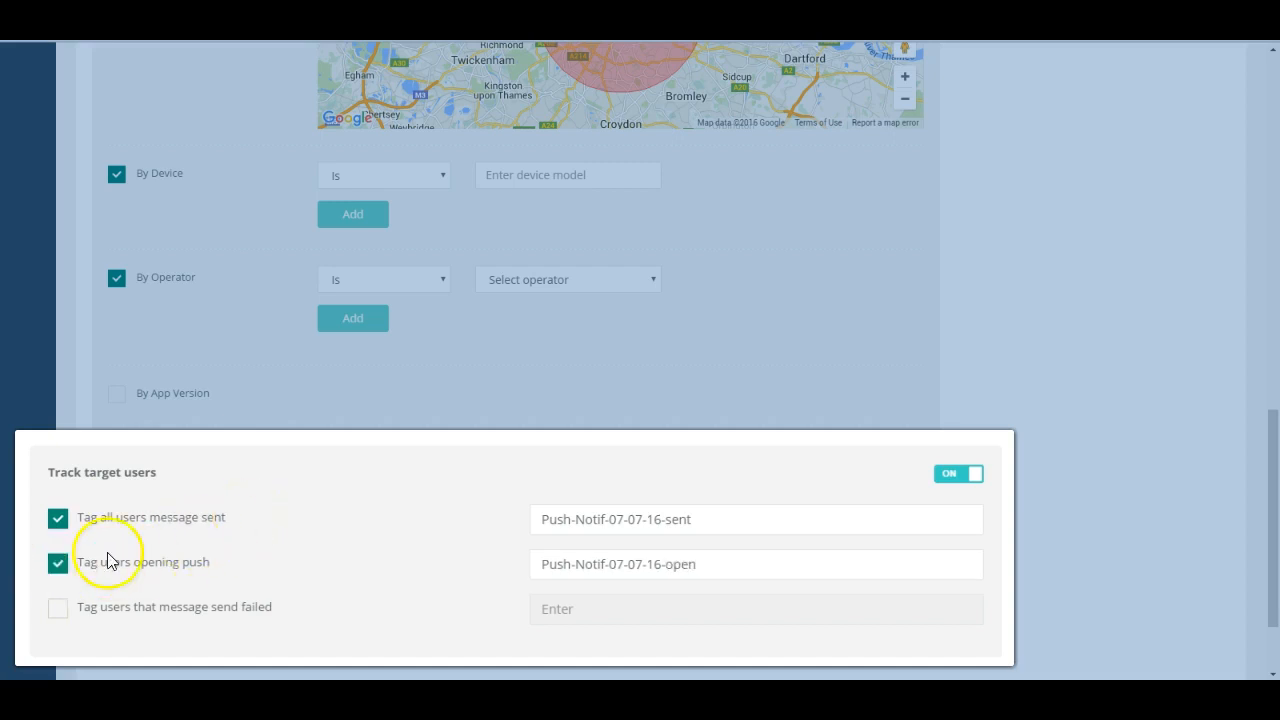
scroll(952, 266, up, 5)
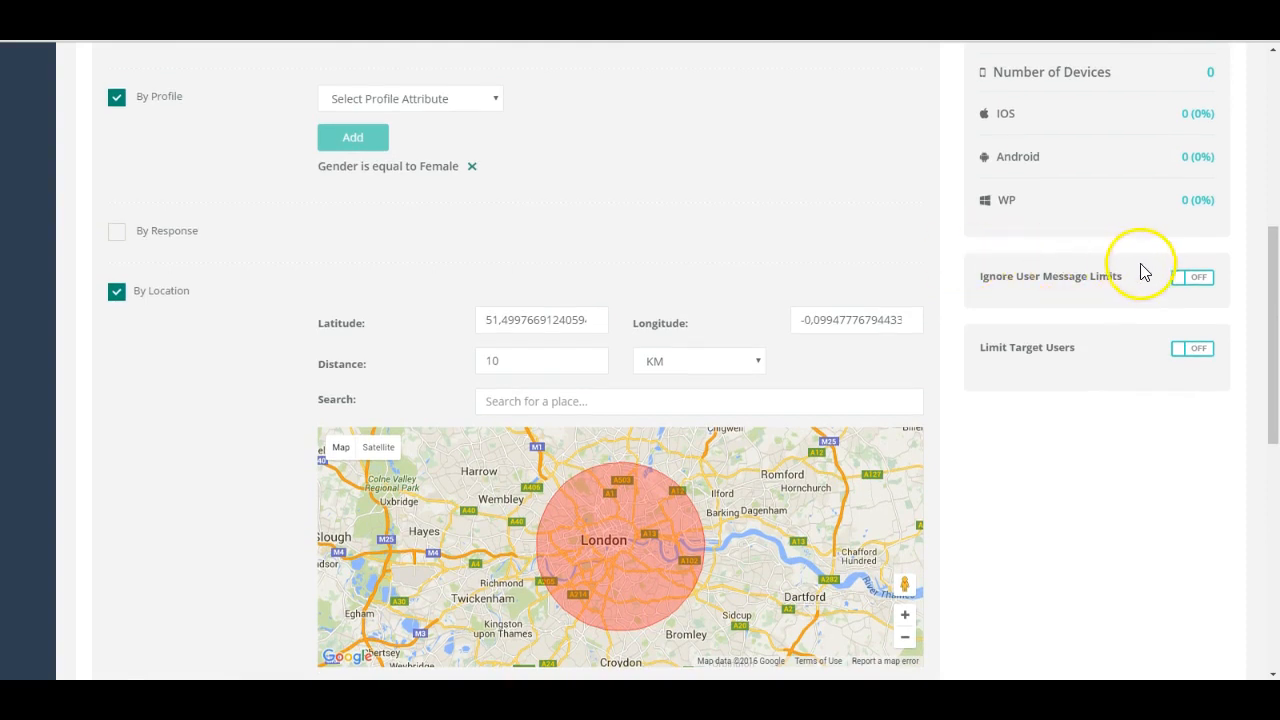
click(1182, 282)
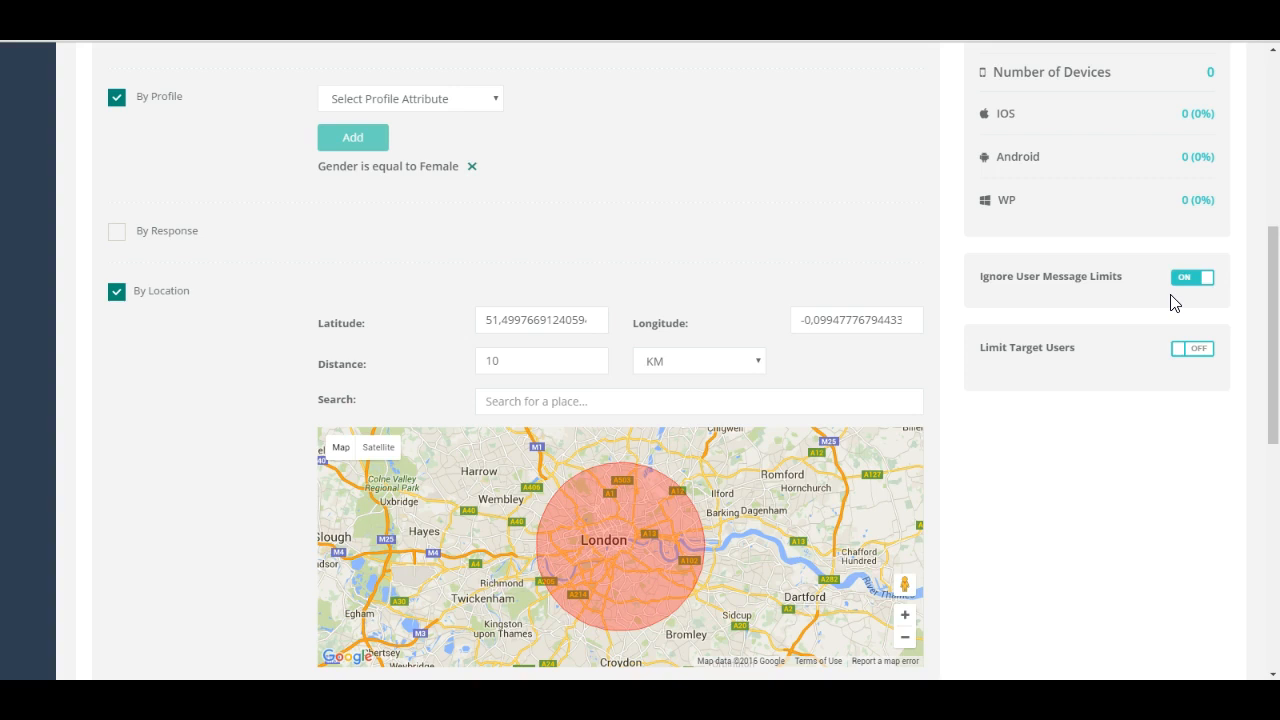
Step: Turn on Limit Target Users and set the limit to 10000 for both iOS and Android
click(1182, 349)
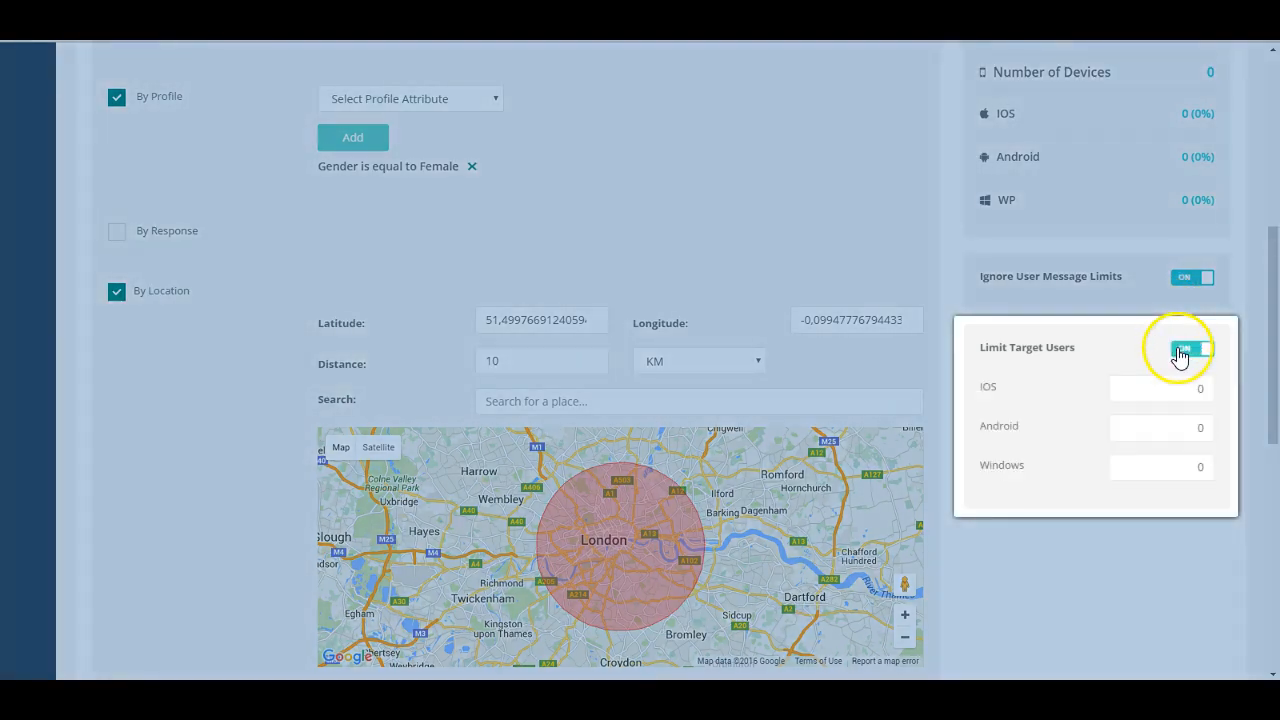
click(1187, 391)
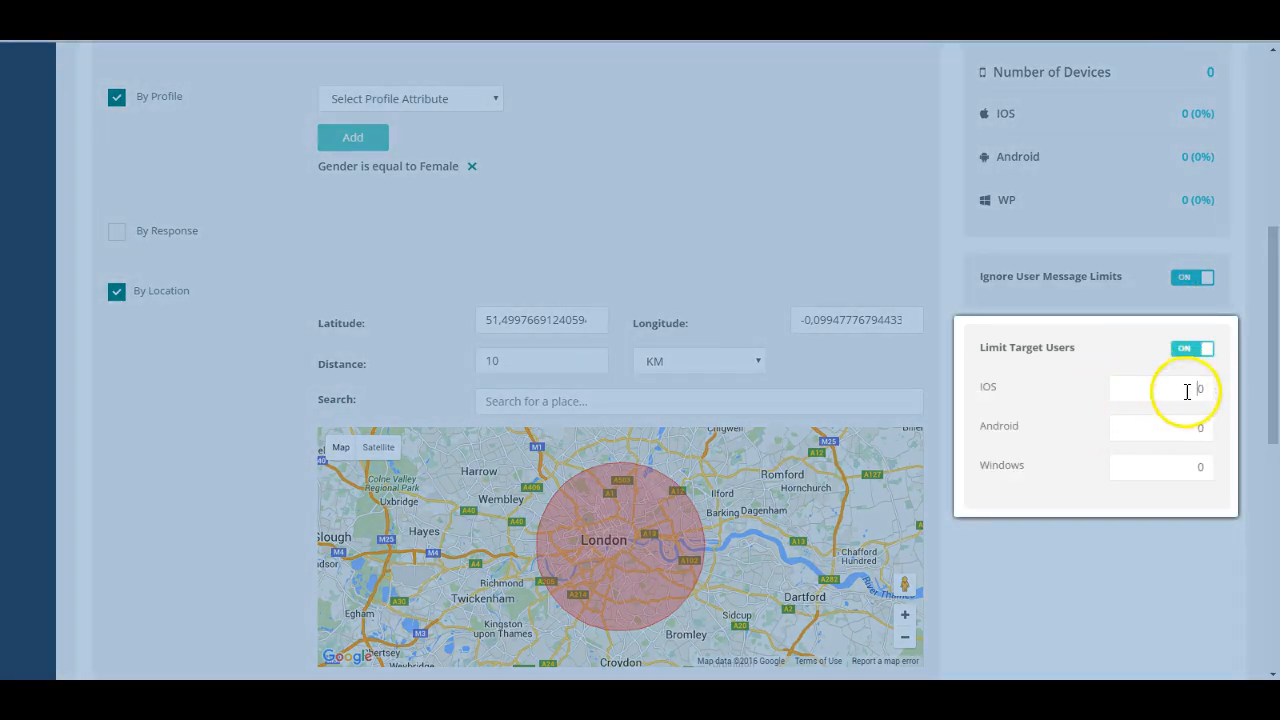
text(10000)
click(1201, 420)
text(10000)
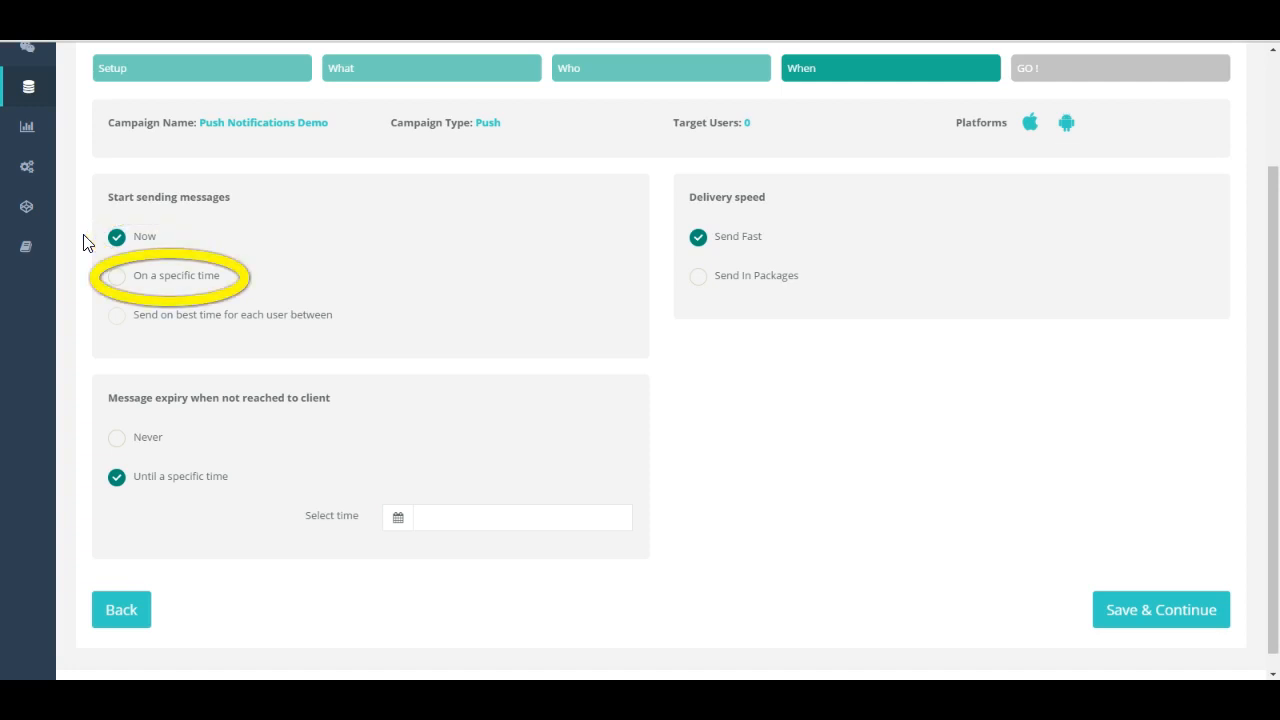
click(116, 277)
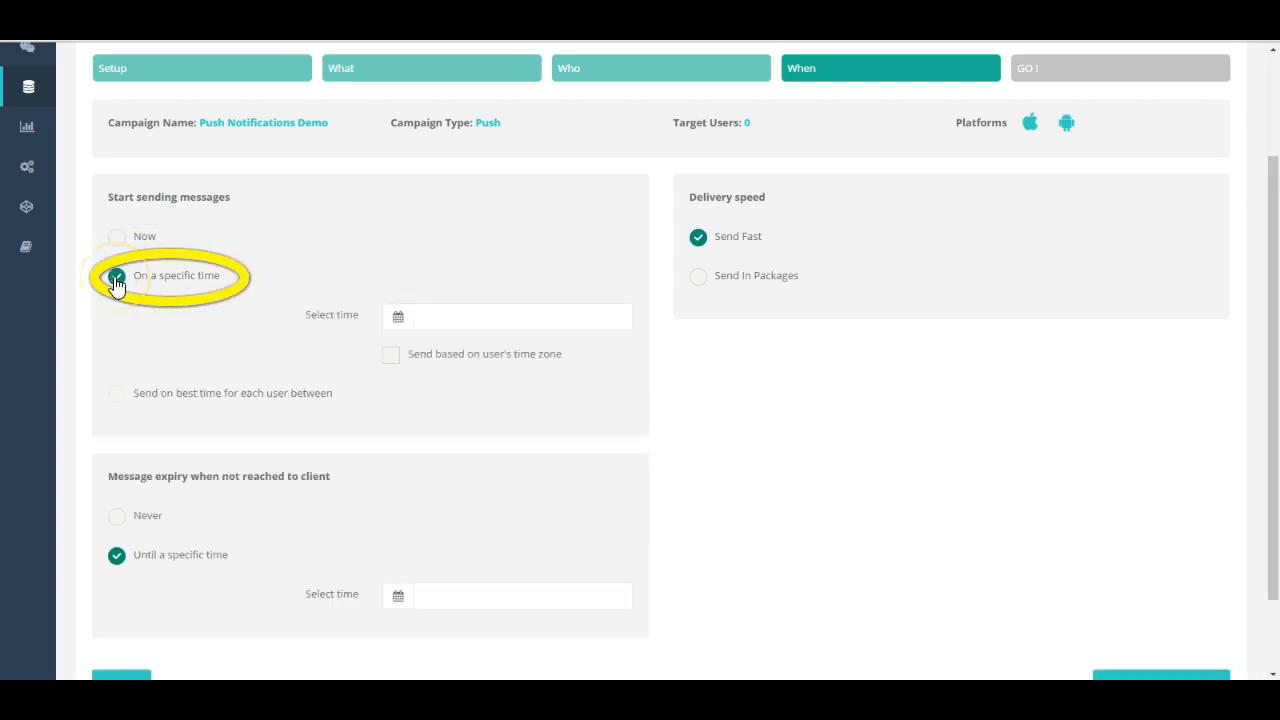
click(421, 315)
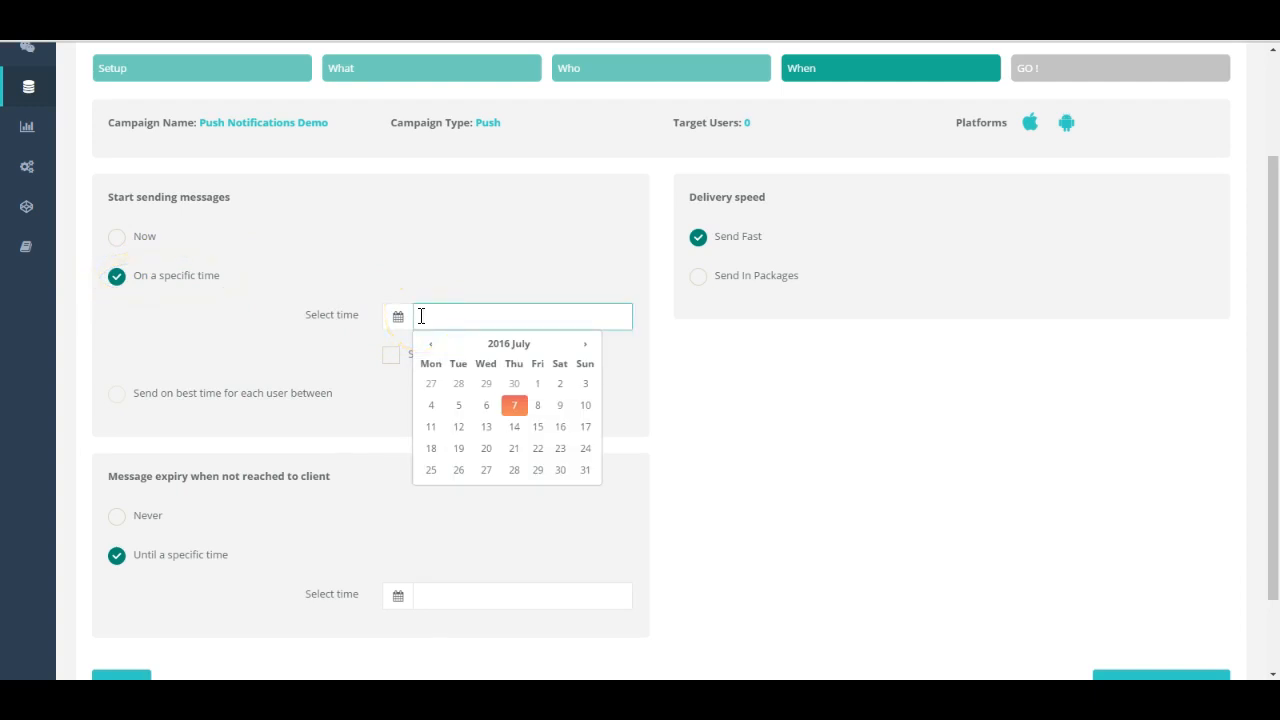
click(546, 410)
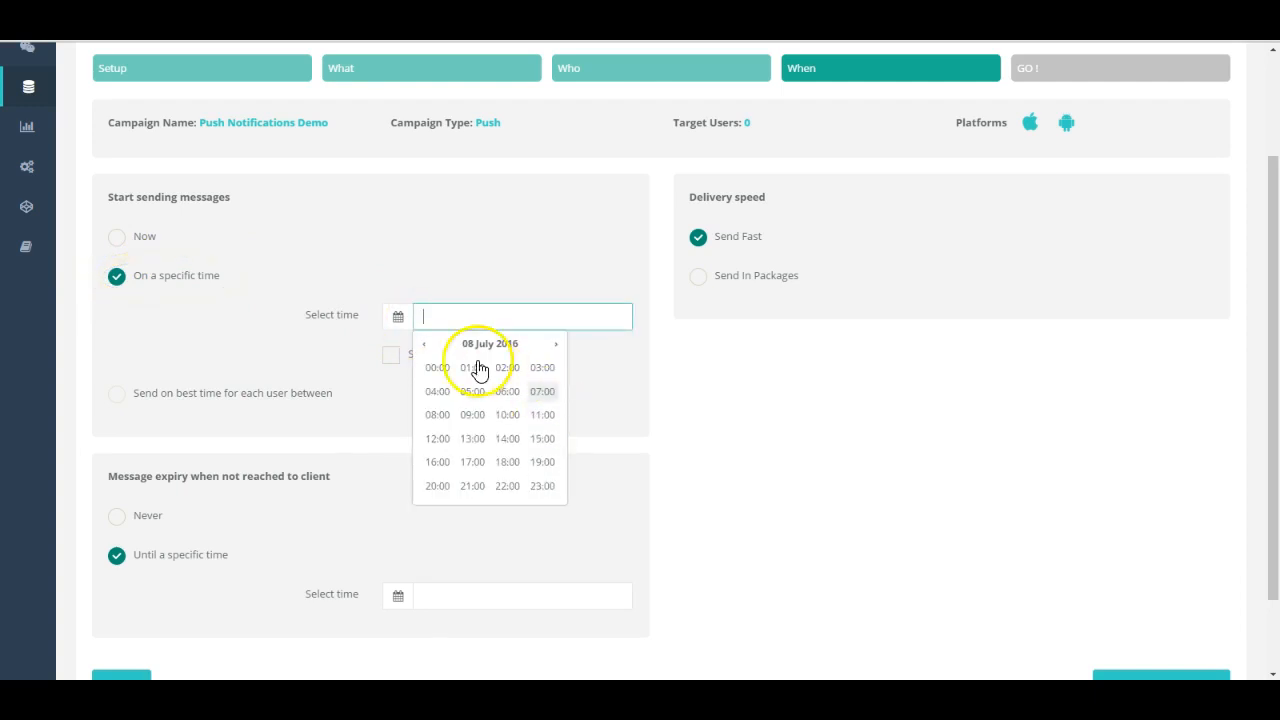
click(430, 368)
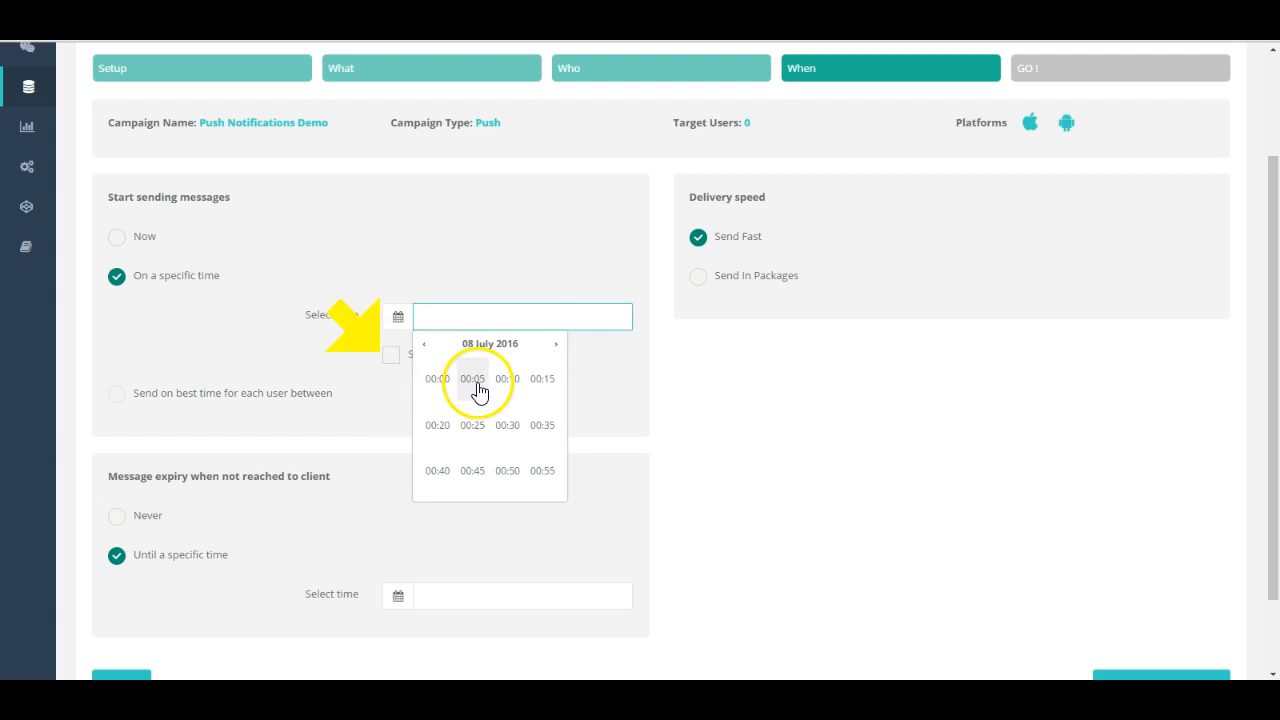
click(474, 382)
click(390, 358)
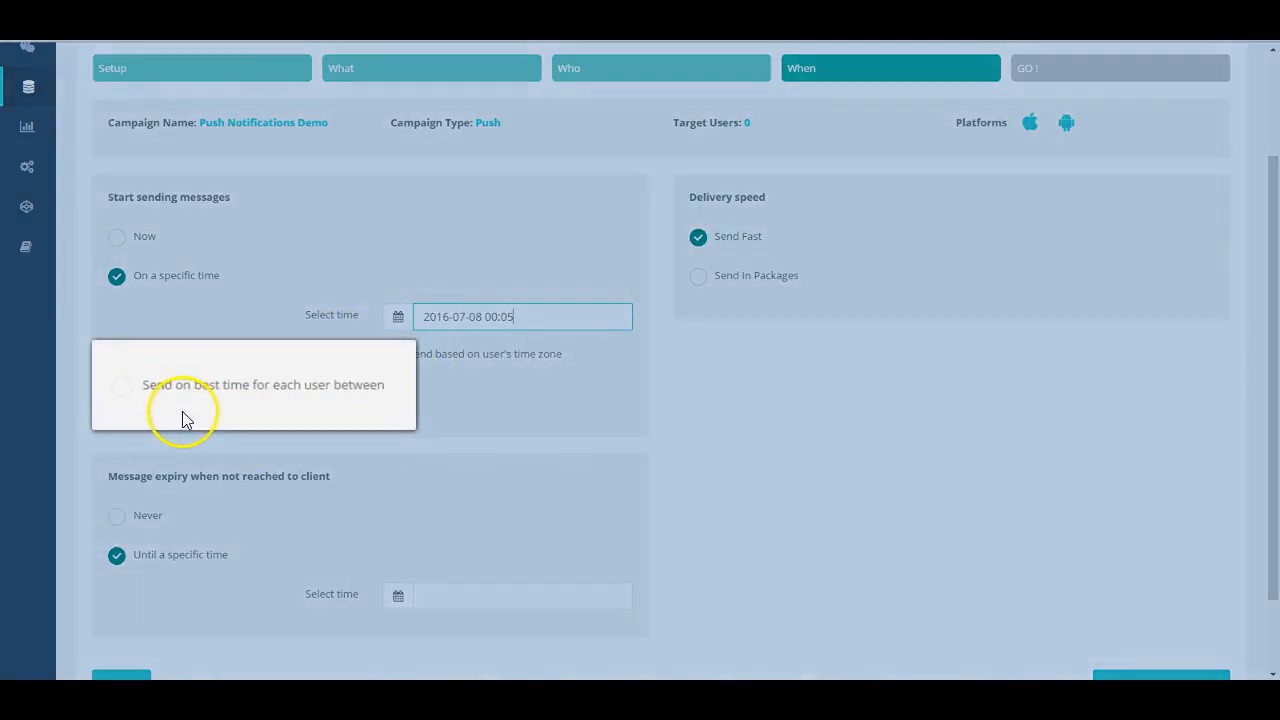
Step: Look at the best-time sending option and the message expiry time selection without choosing a date
mouse_move(126, 392)
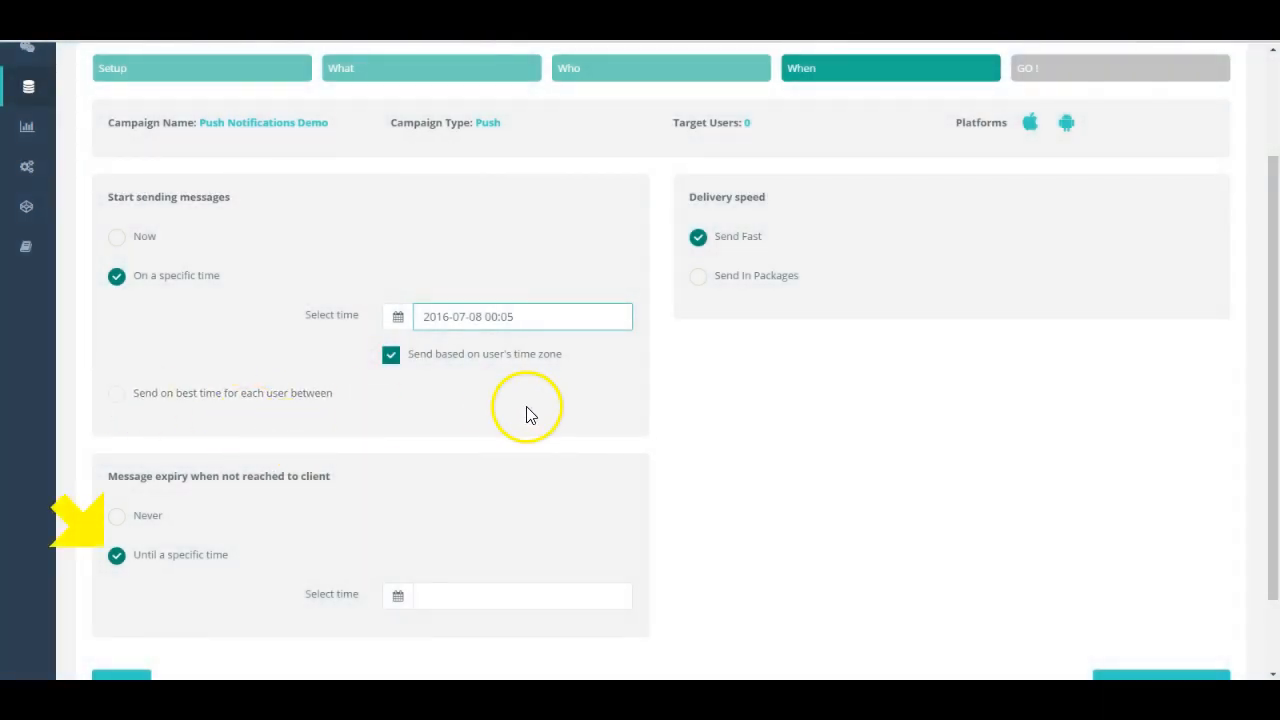
click(430, 597)
click(443, 556)
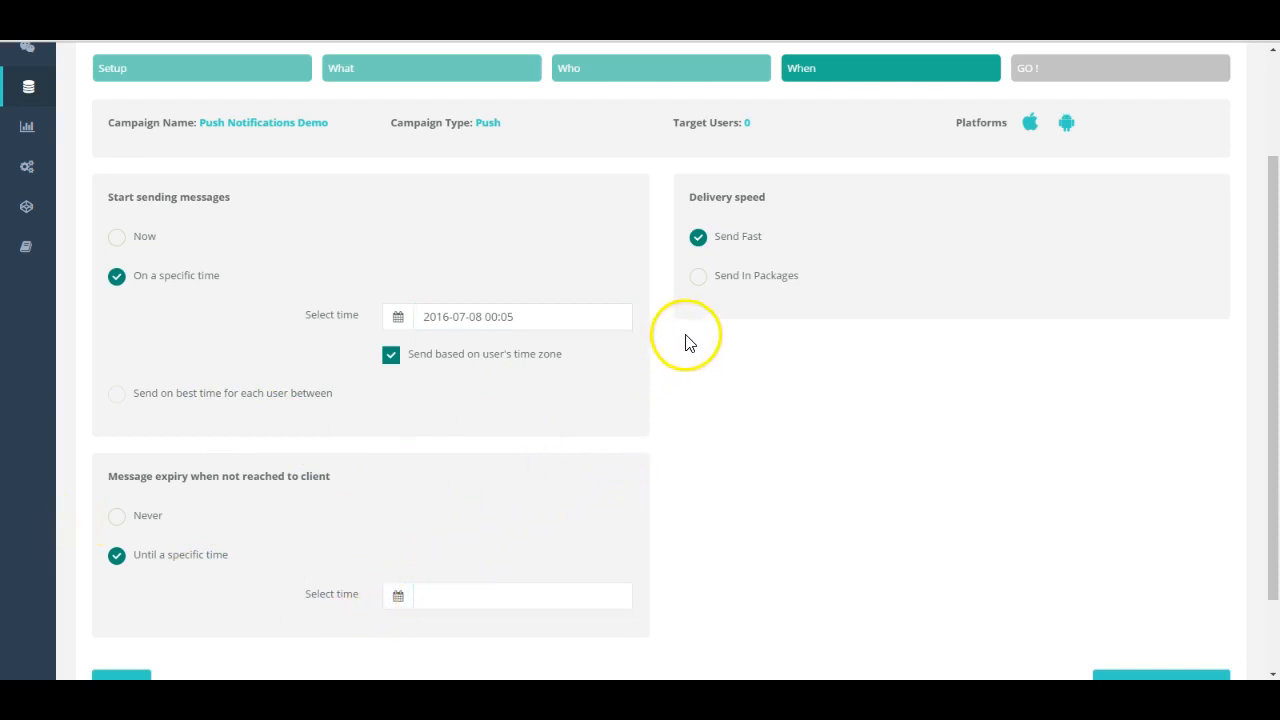
Step: Set the delivery speed to Send In Packages with a package size of 2000 and a 10-minute time interval
click(698, 277)
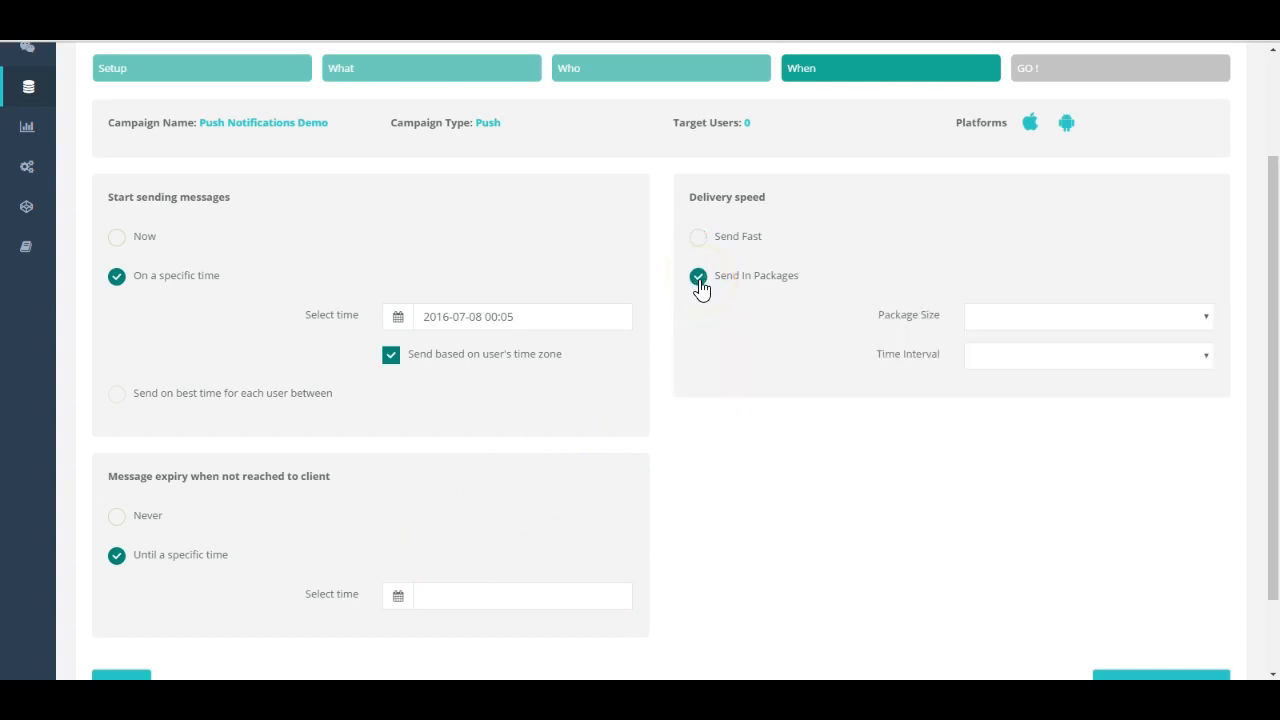
click(1208, 322)
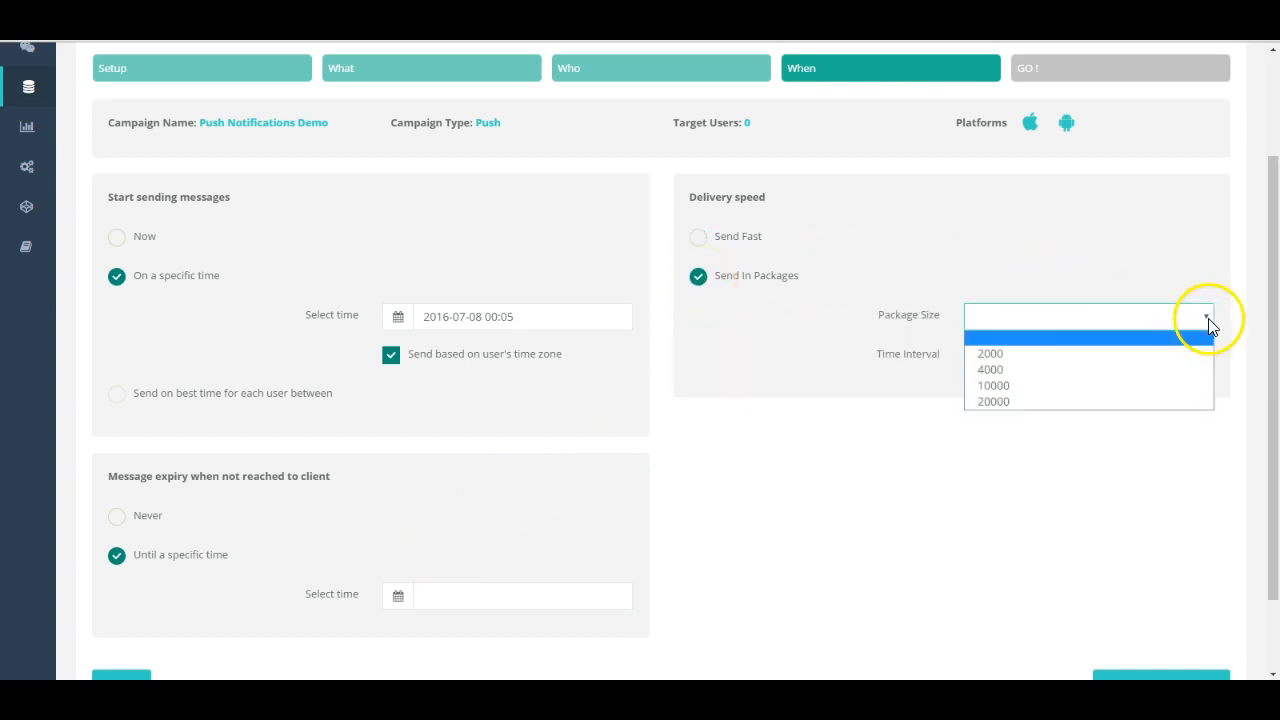
click(1078, 354)
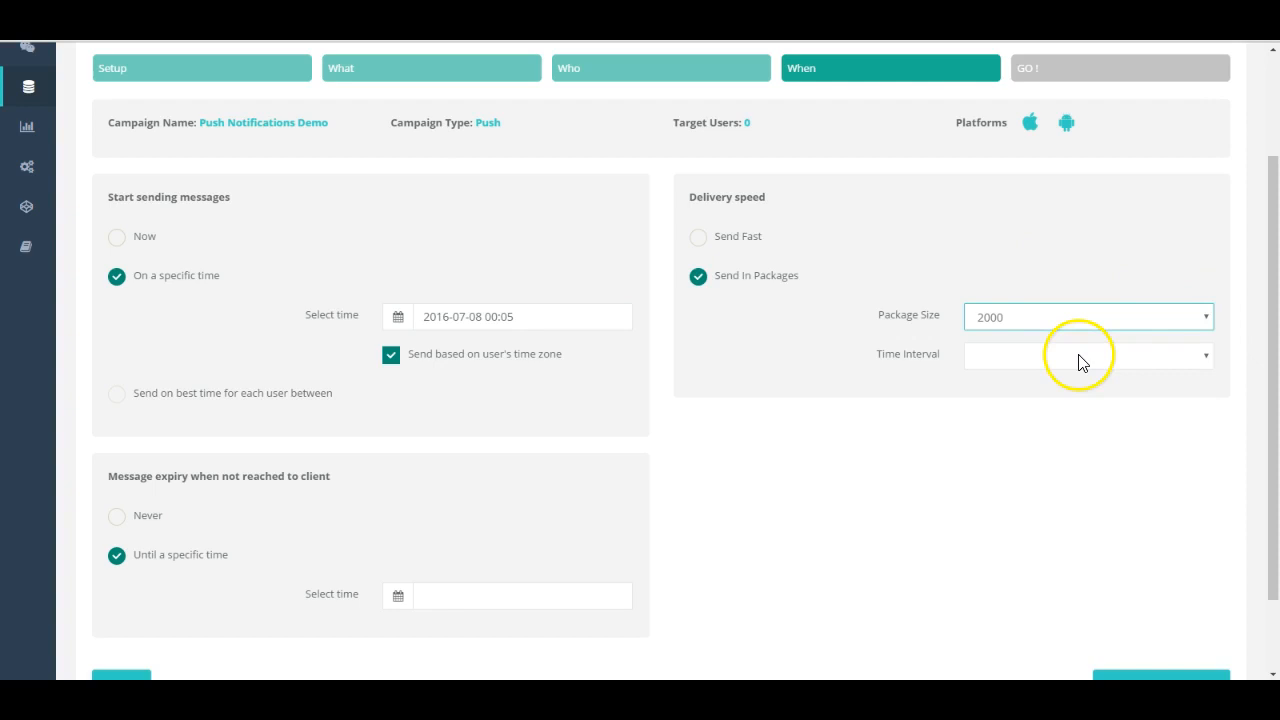
click(1206, 361)
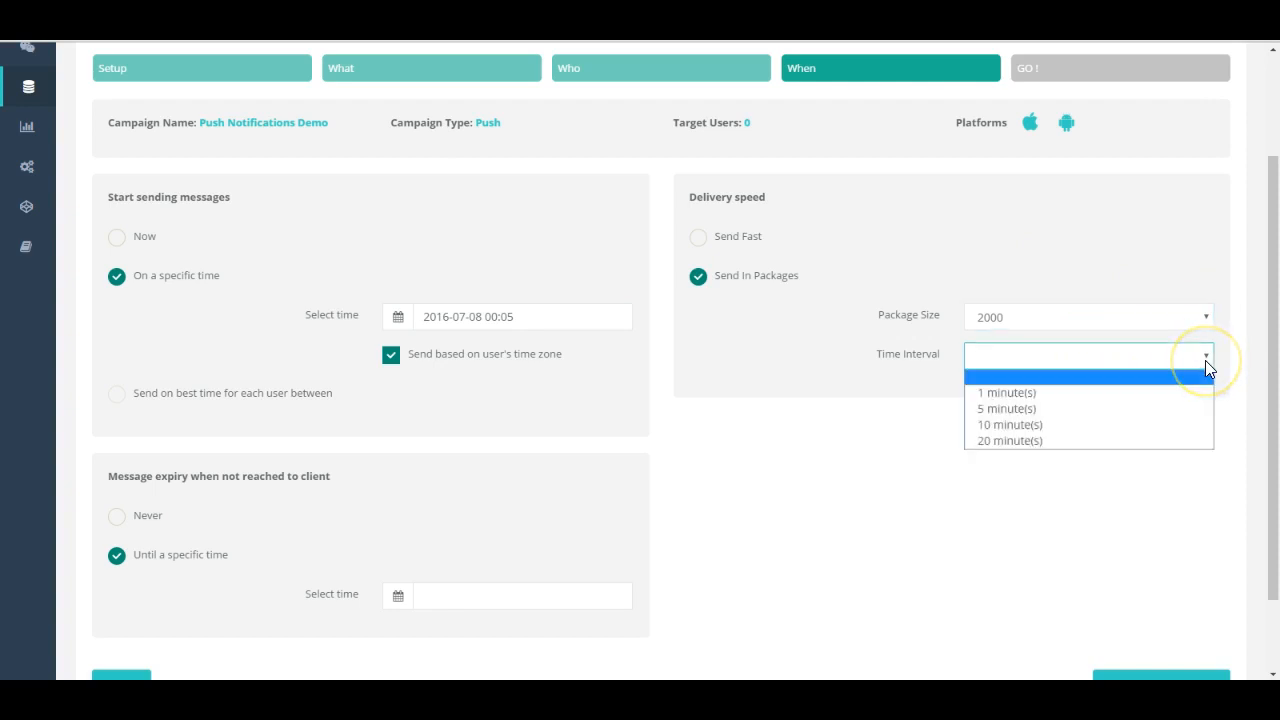
click(1079, 426)
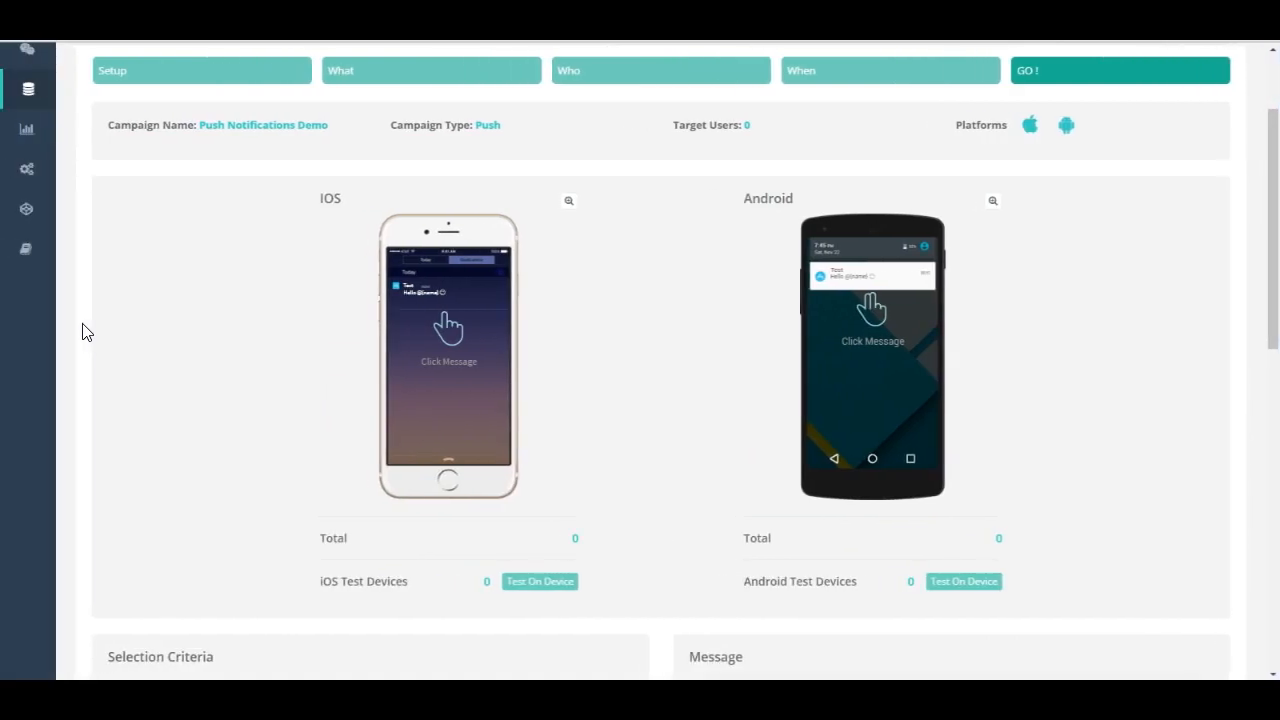
Step: View the enlarged iOS preview of the push message and close it
click(568, 202)
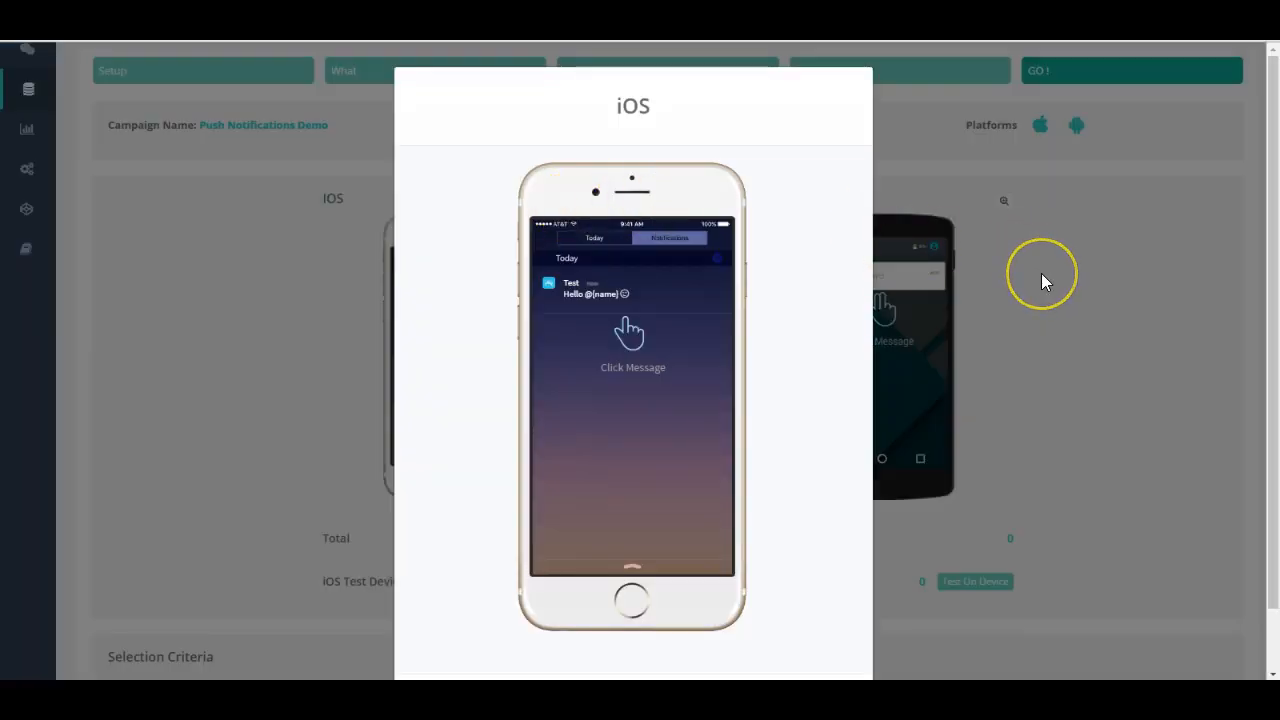
click(1041, 273)
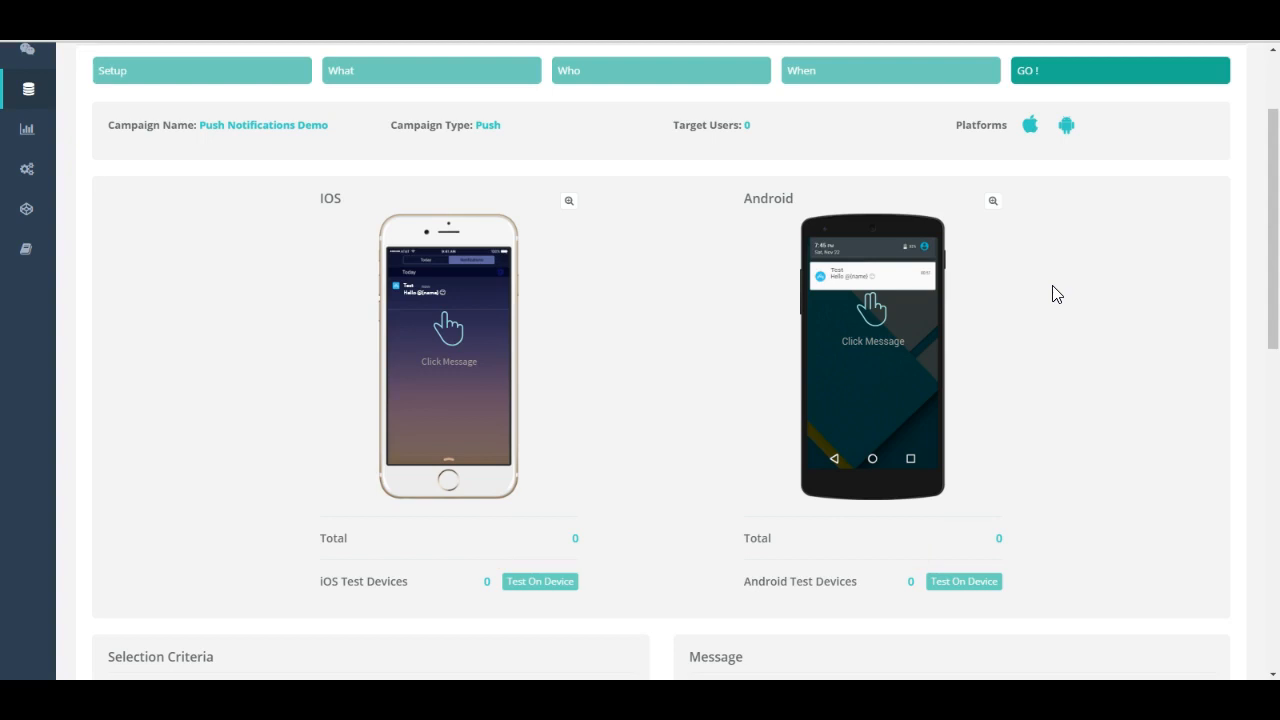
Step: Review the selection criteria, message, tracking, conversion and schedule summary, and submit the campaign for sending
scroll(1056, 294, down, 4)
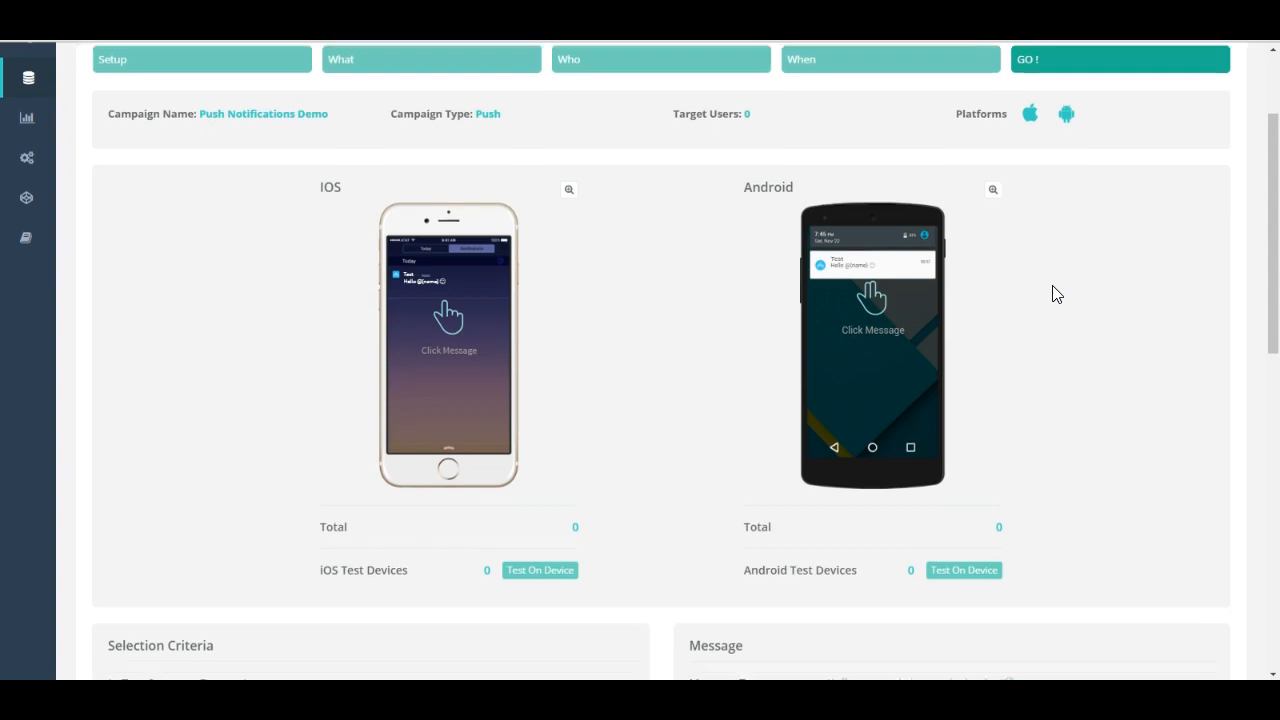
scroll(1056, 294, down, 3)
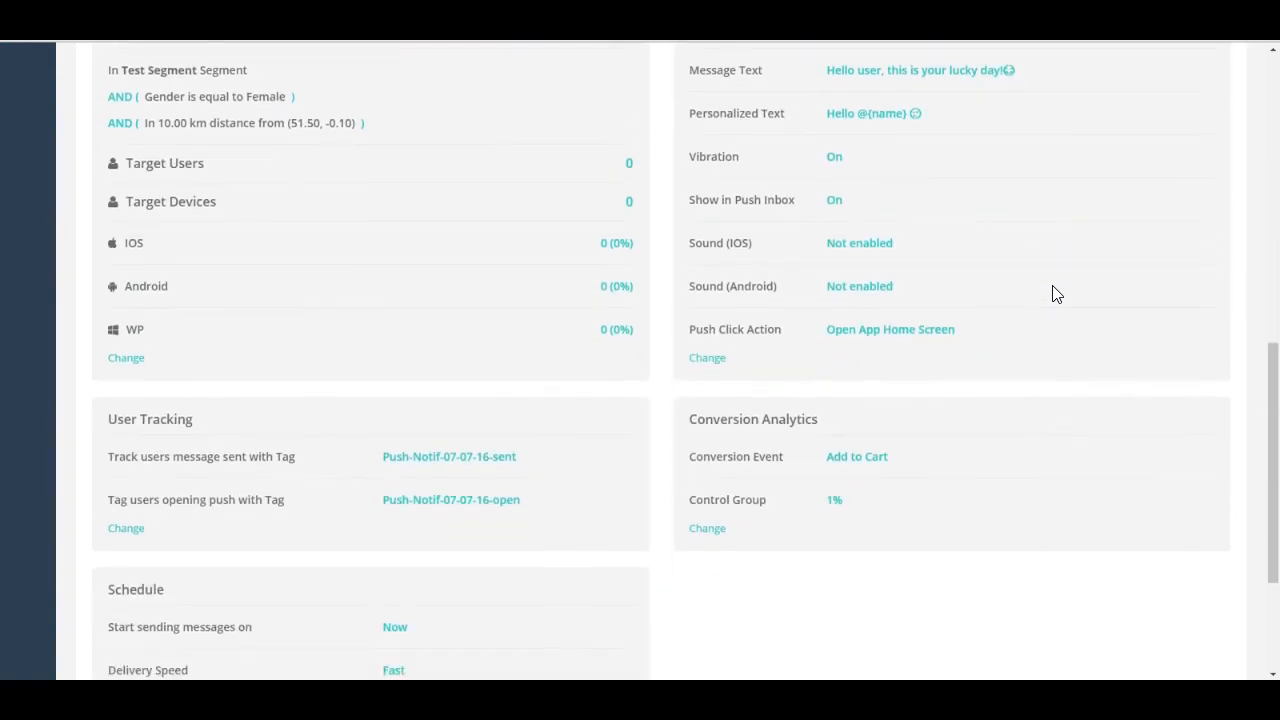
scroll(1055, 292, up, 1)
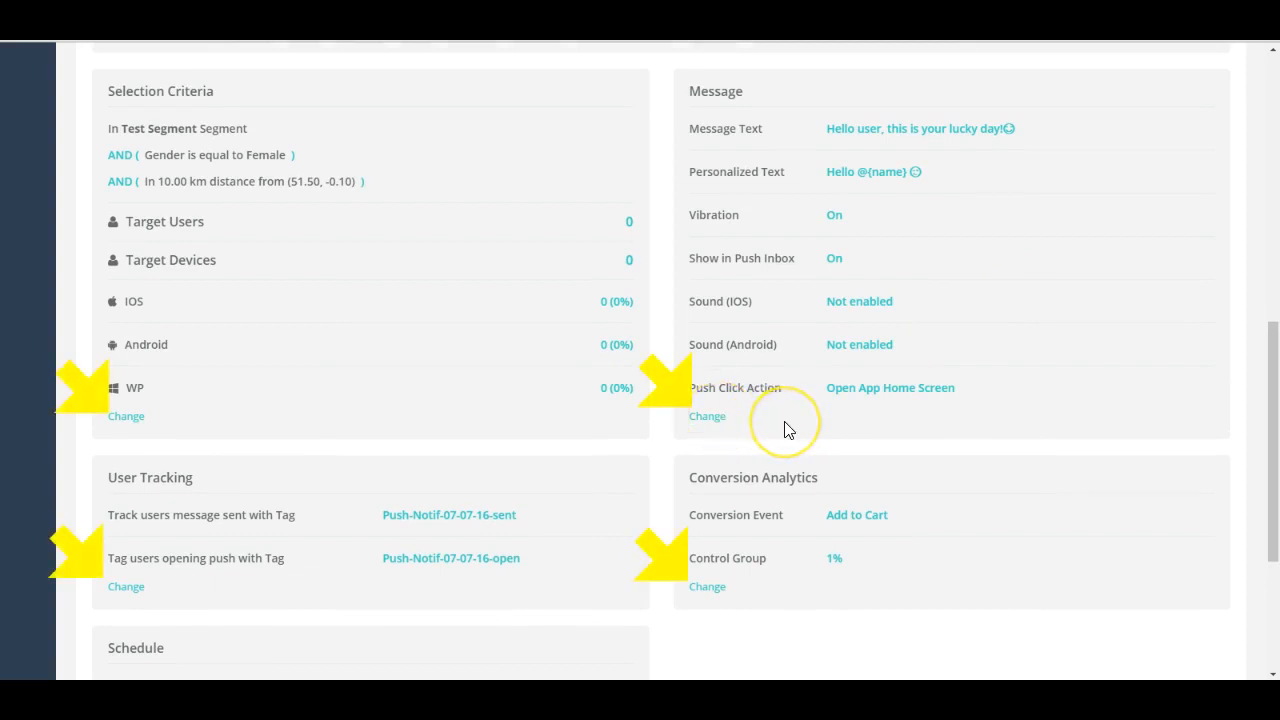
scroll(785, 420, down, 3)
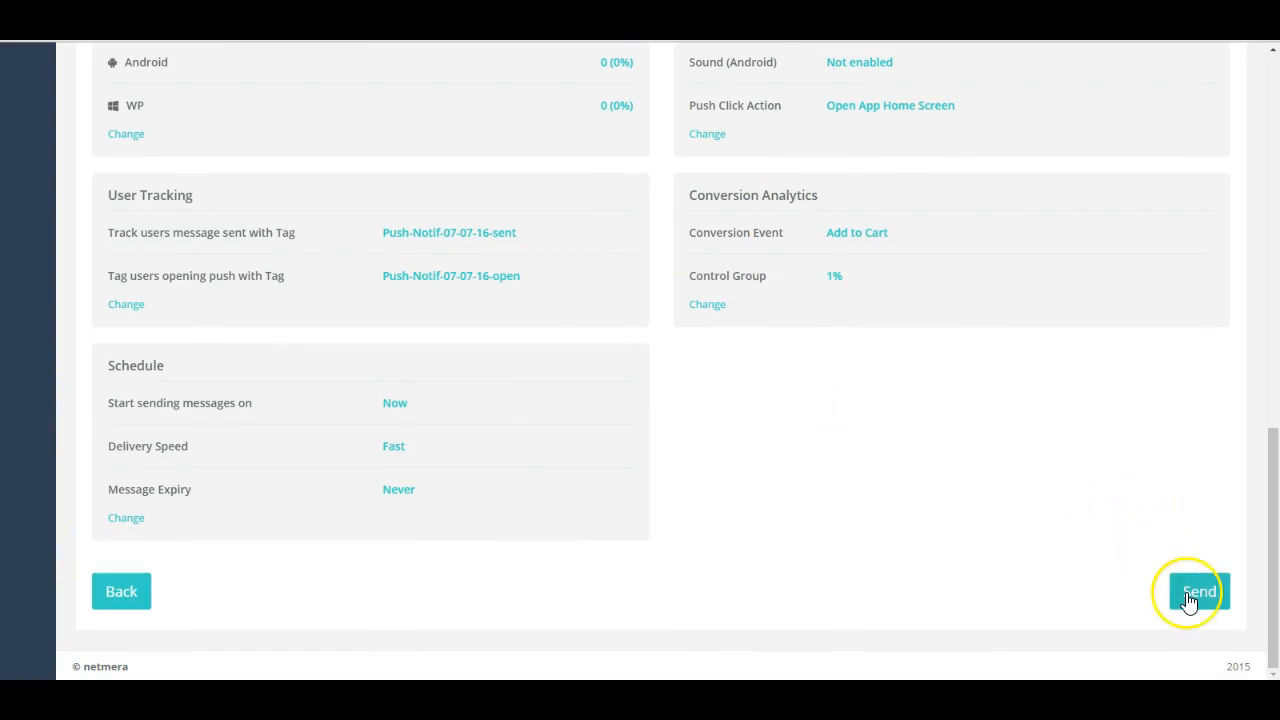
click(1189, 600)
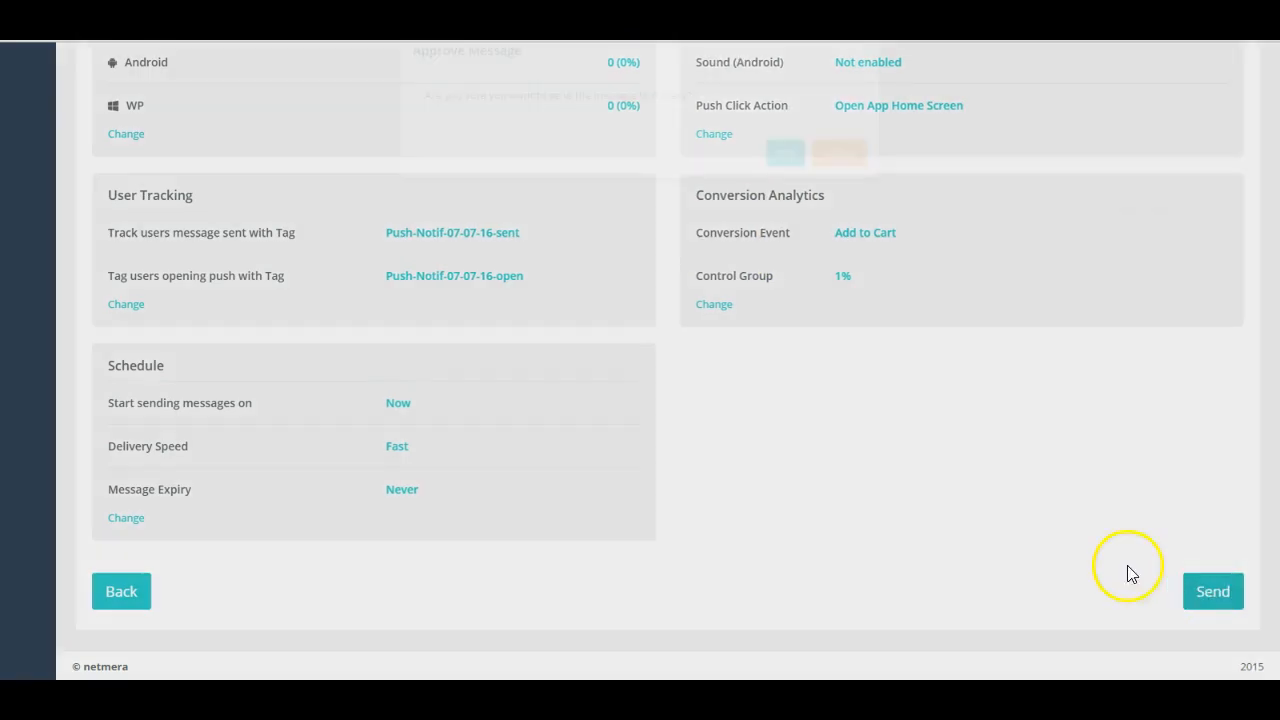